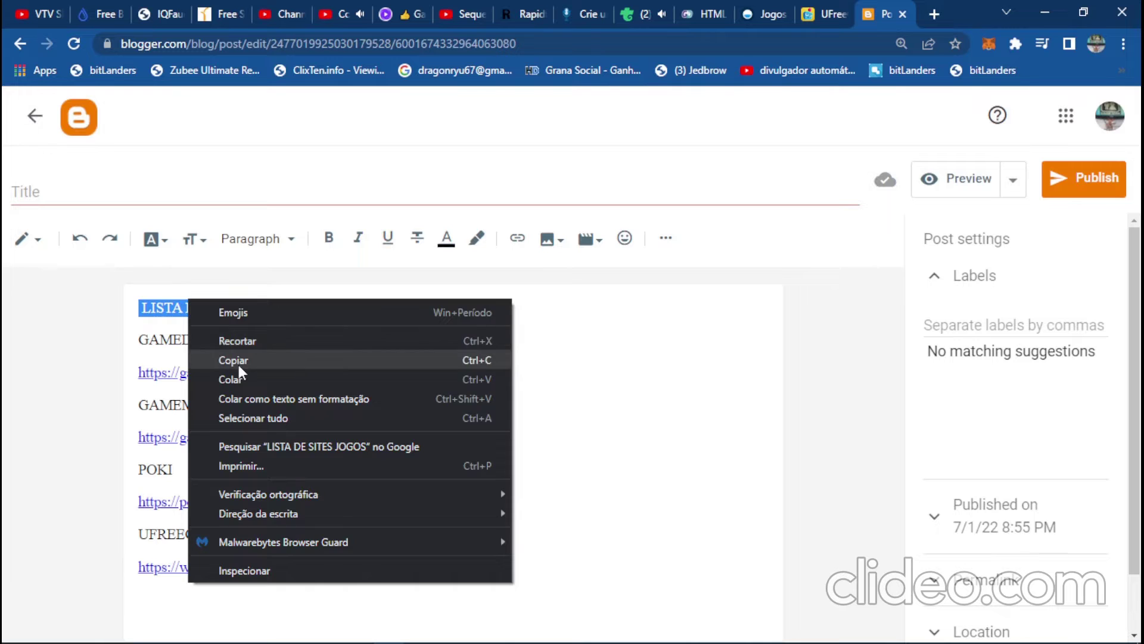
- Copy the heading "LISTA DE SITES JOGOS" from the post body into the post's title field
click(238, 364)
click(175, 190)
right_click(174, 187)
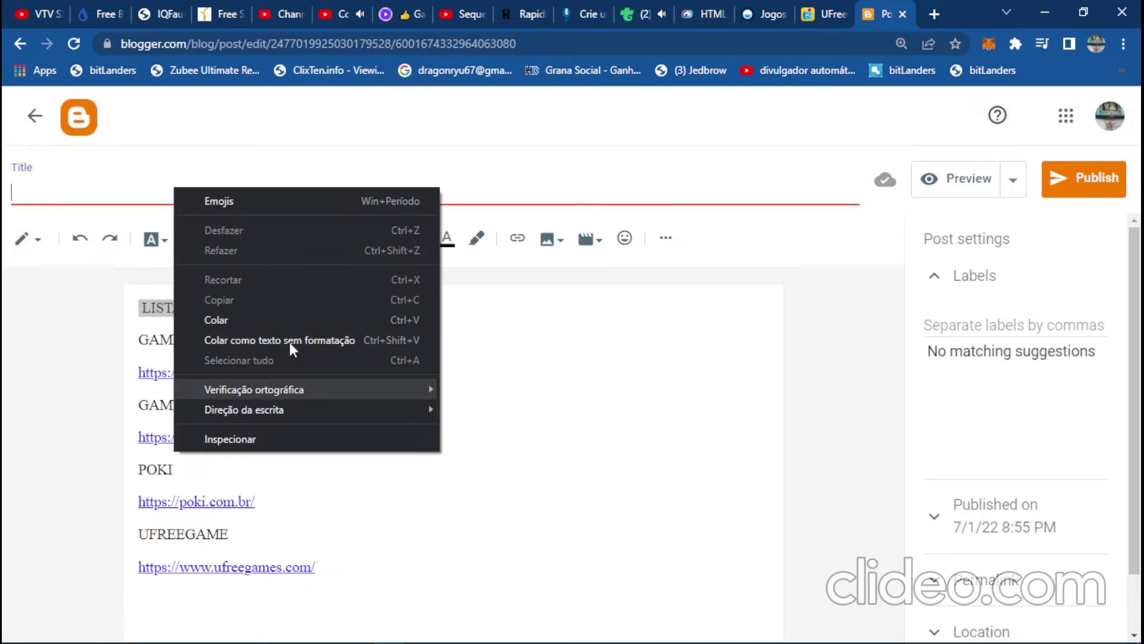
click(310, 325)
- Add a blank line below the heading and insert the blog's existing image "jaspion vs magarem.jpg" there
click(321, 314)
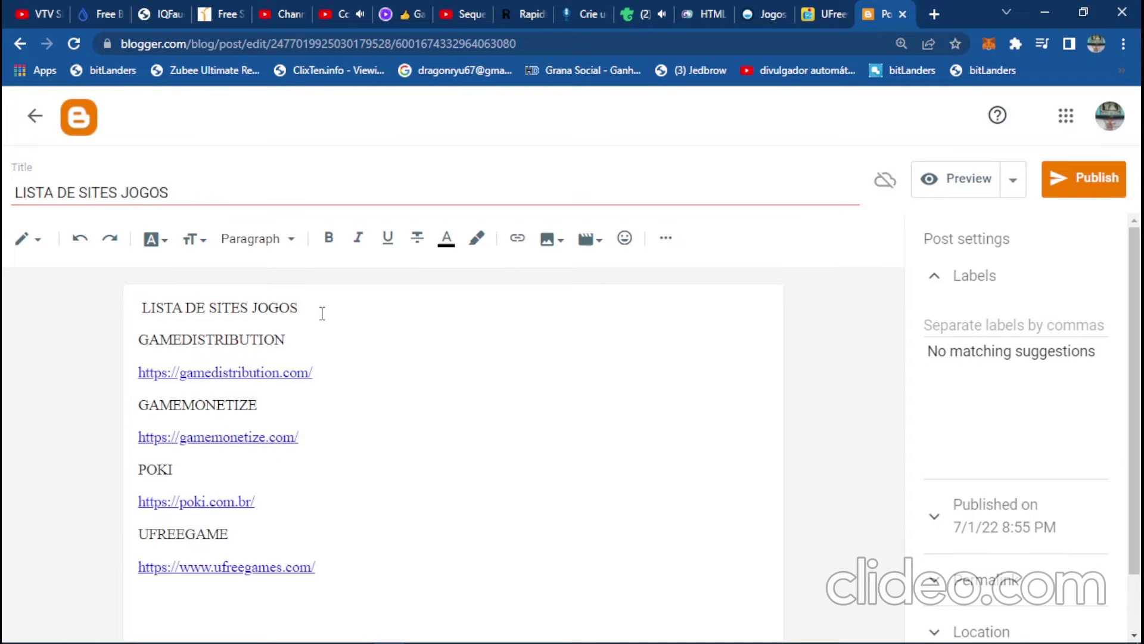
key(Return)
click(552, 238)
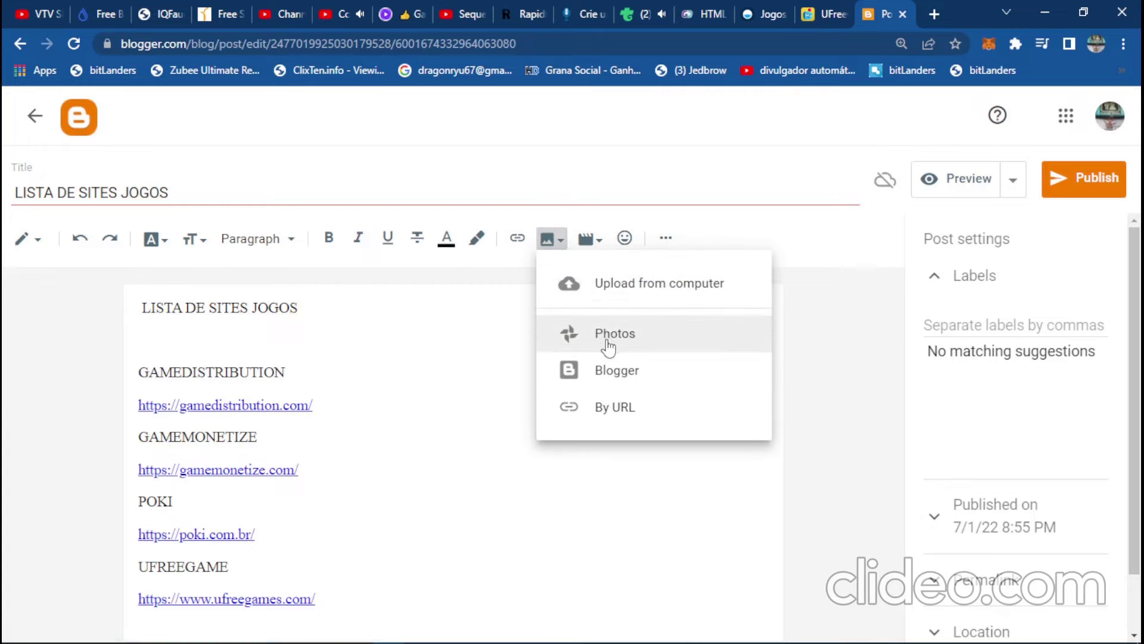
click(605, 371)
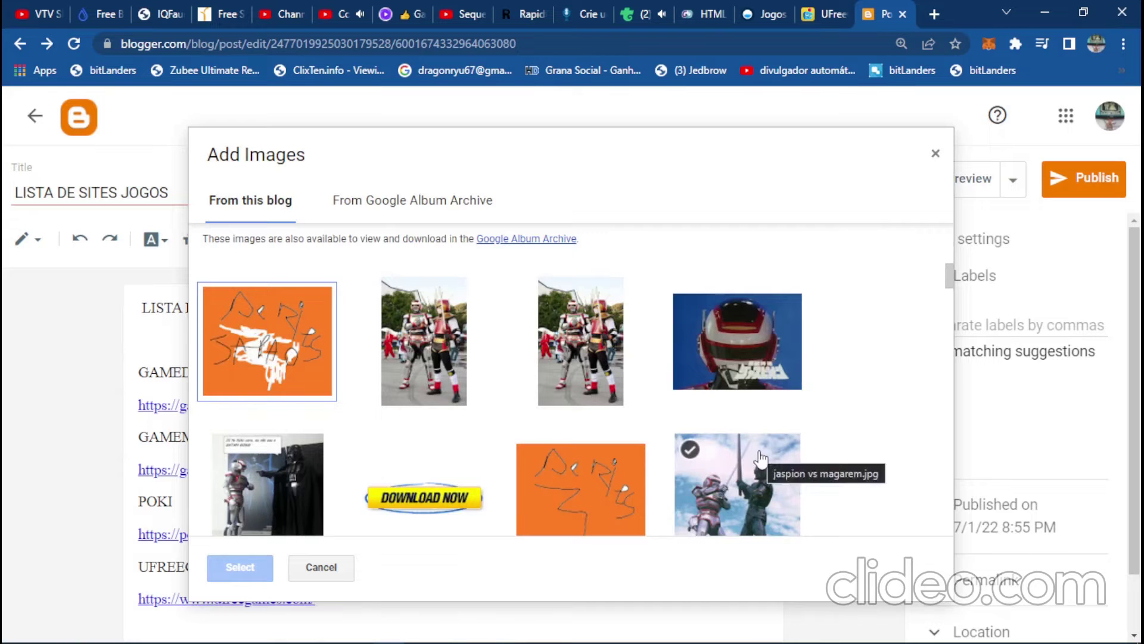
double_click(909, 322)
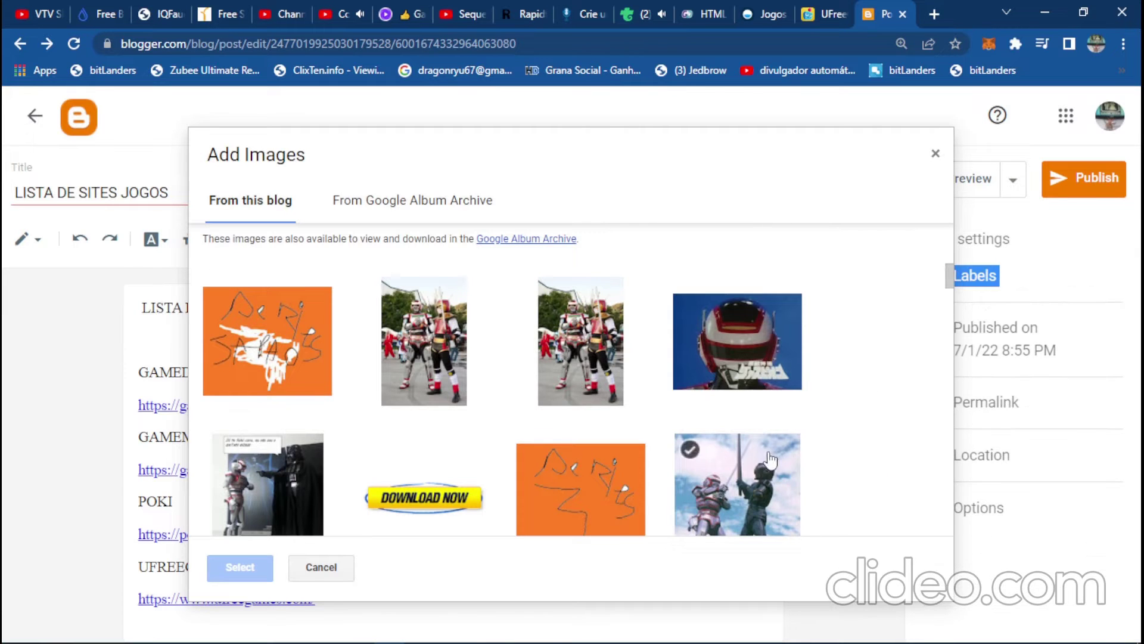
click(689, 447)
click(238, 567)
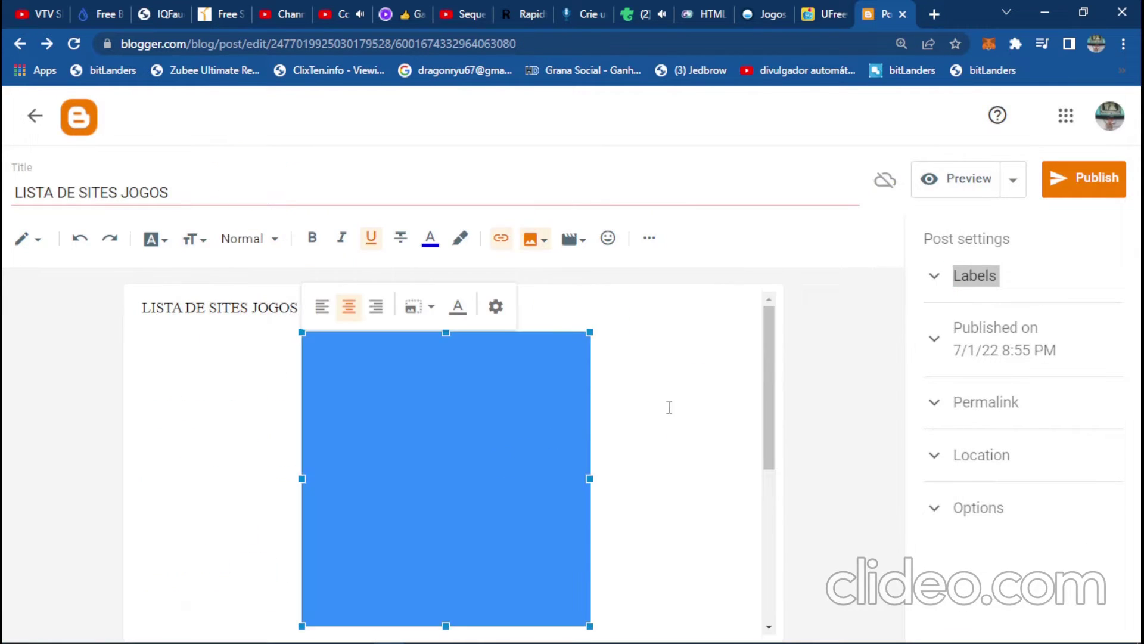
- Publish the "LISTA DE SITES JOGOS" post and open its live page
click(1108, 177)
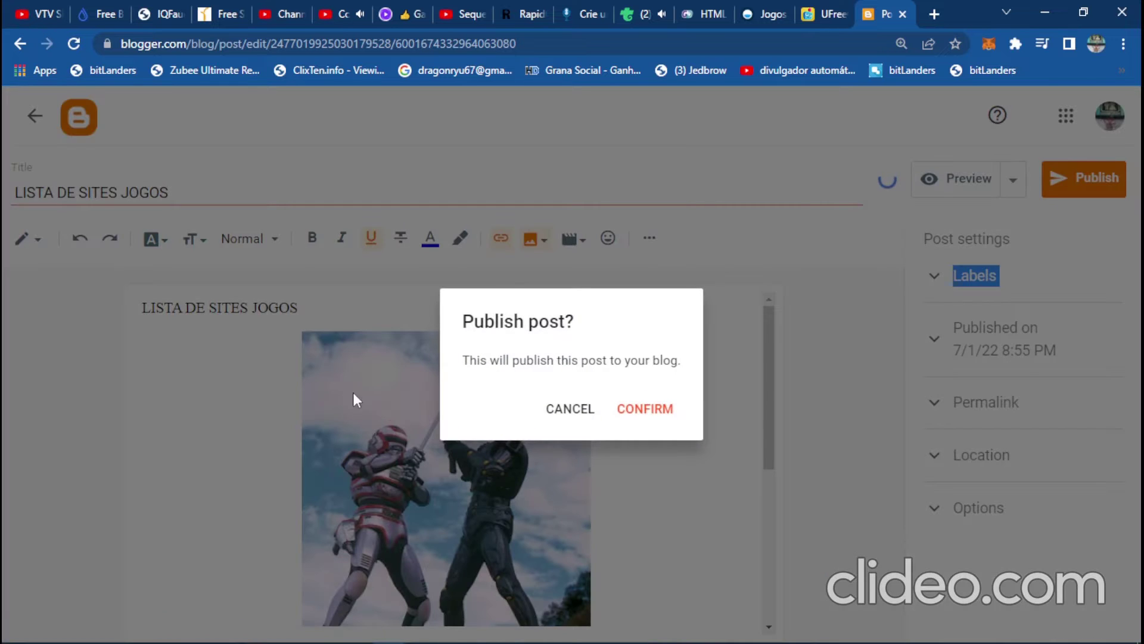
click(644, 410)
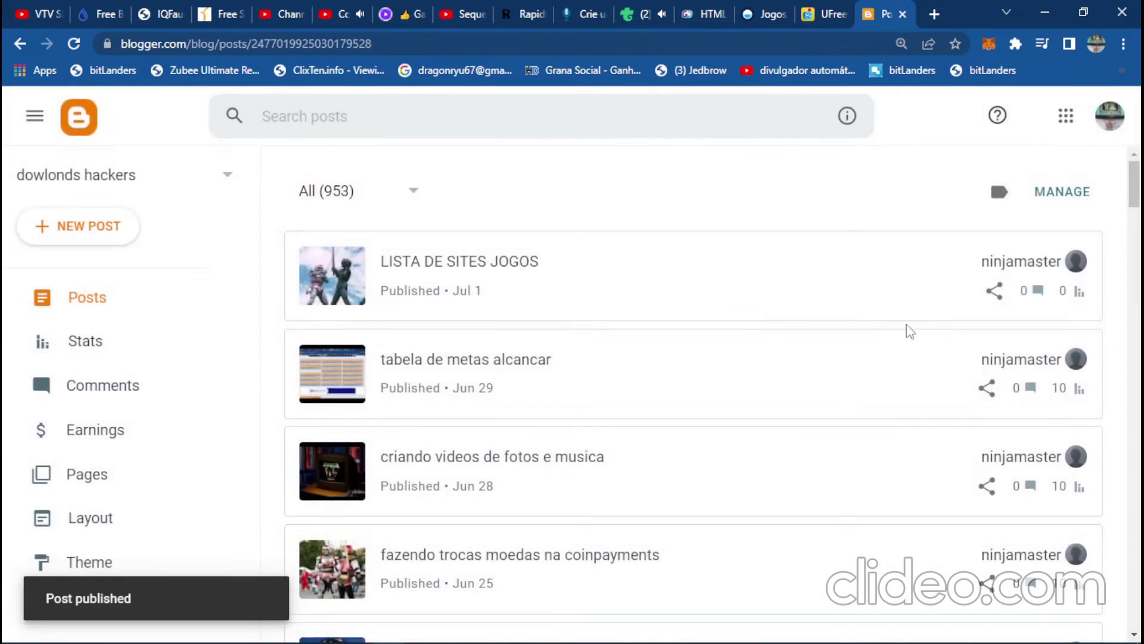
click(1034, 261)
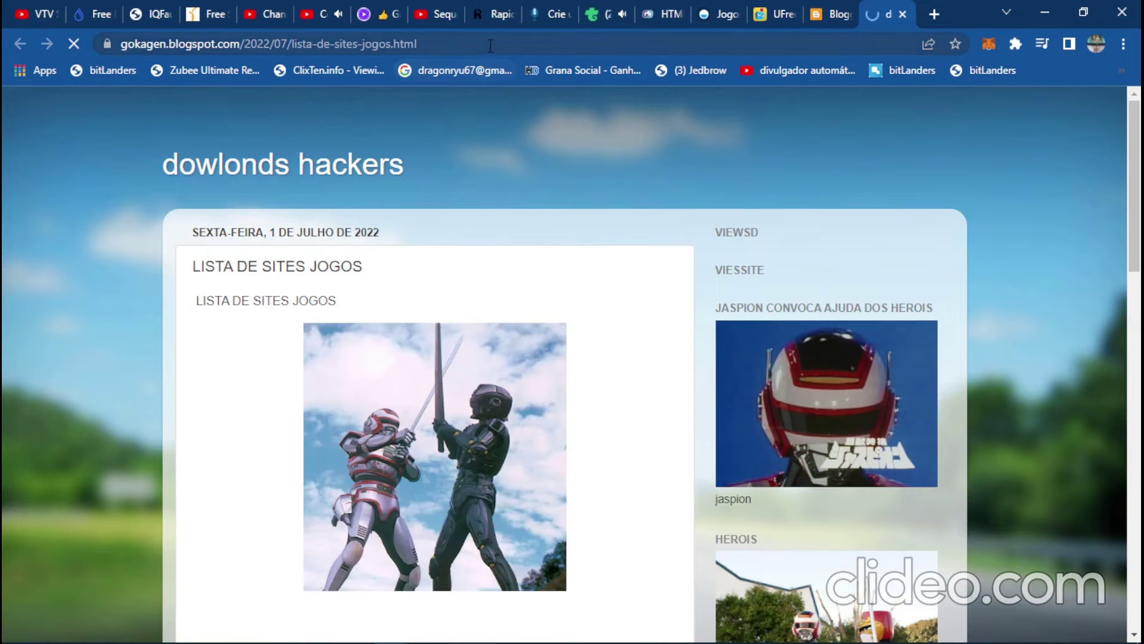
- Copy the published post's full web address and look through the live page
click(494, 44)
right_click(494, 44)
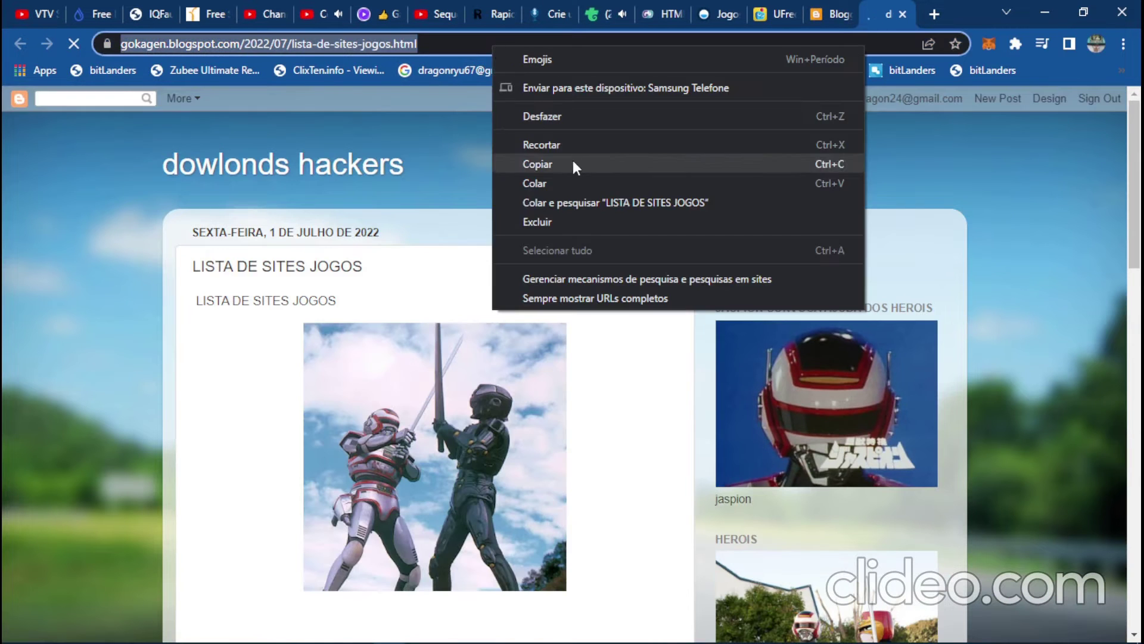
click(573, 158)
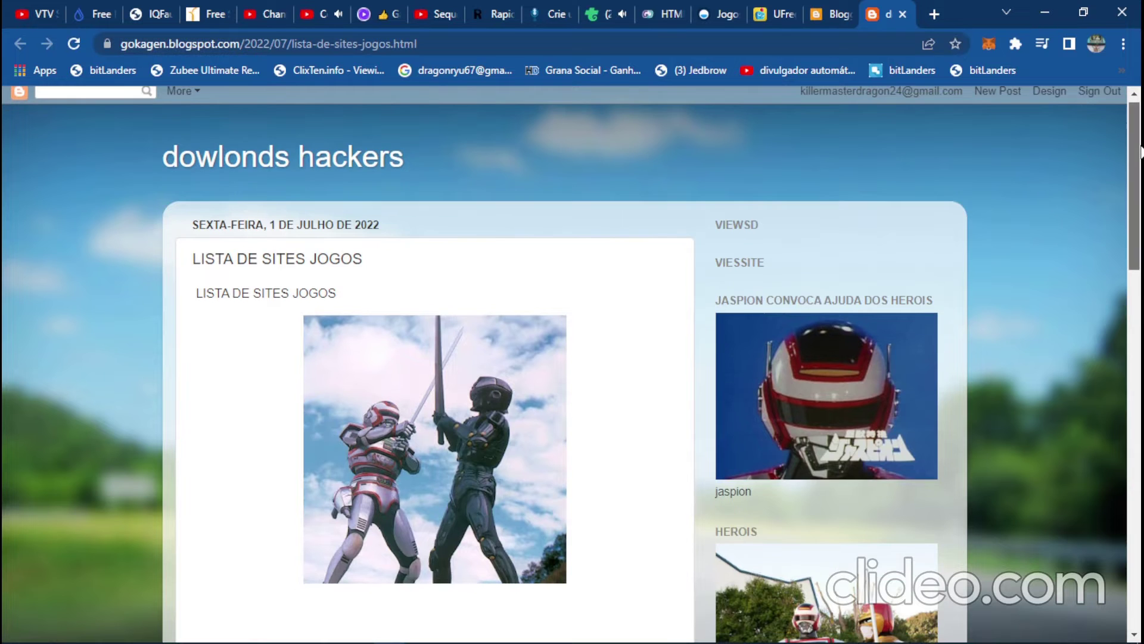
drag(1141, 153, 1134, 336)
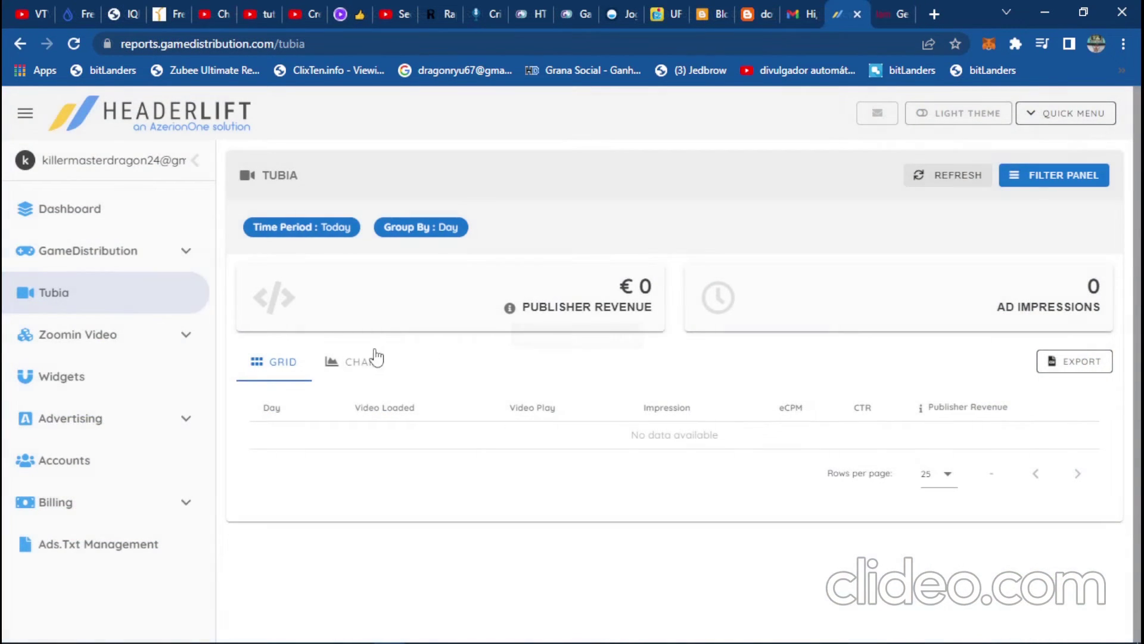
- Check the Tubia report's chart view and return to its grid view
click(372, 368)
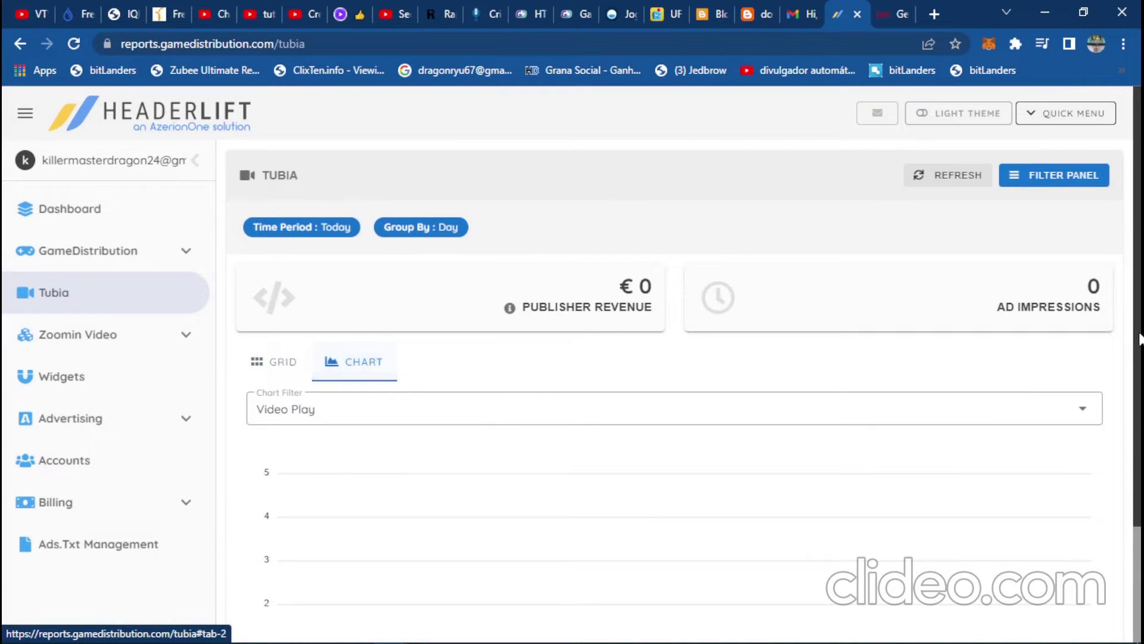
scroll(1138, 450, down, 2)
scroll(1137, 450, up, 2)
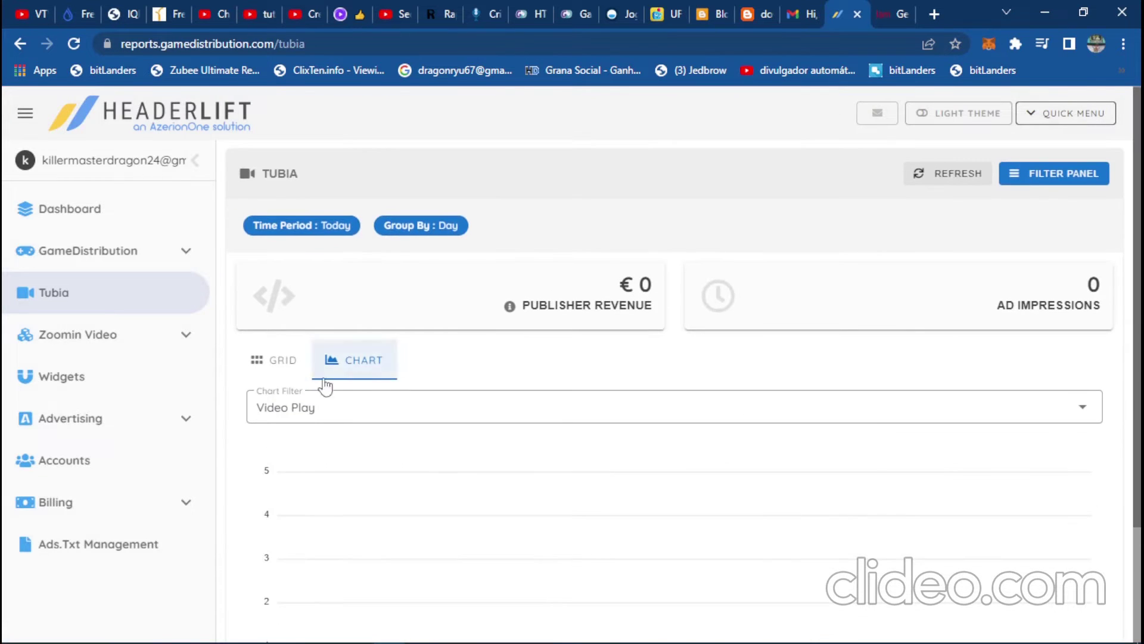
click(285, 363)
- Open the Zoomin Video publisher report and display its time period filter options
click(91, 334)
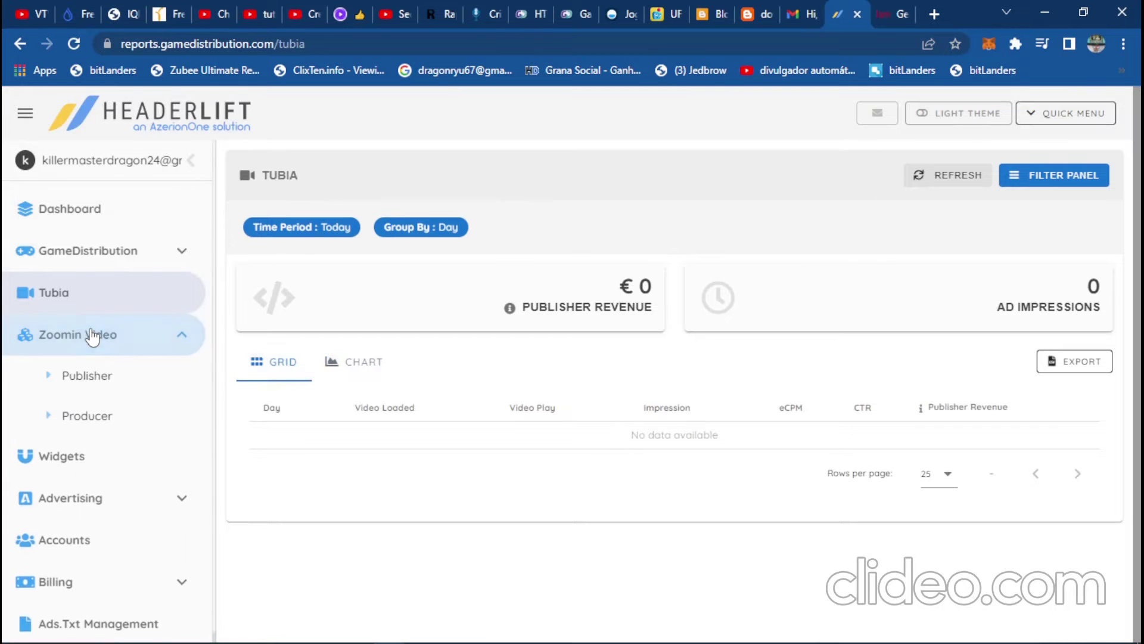
click(88, 377)
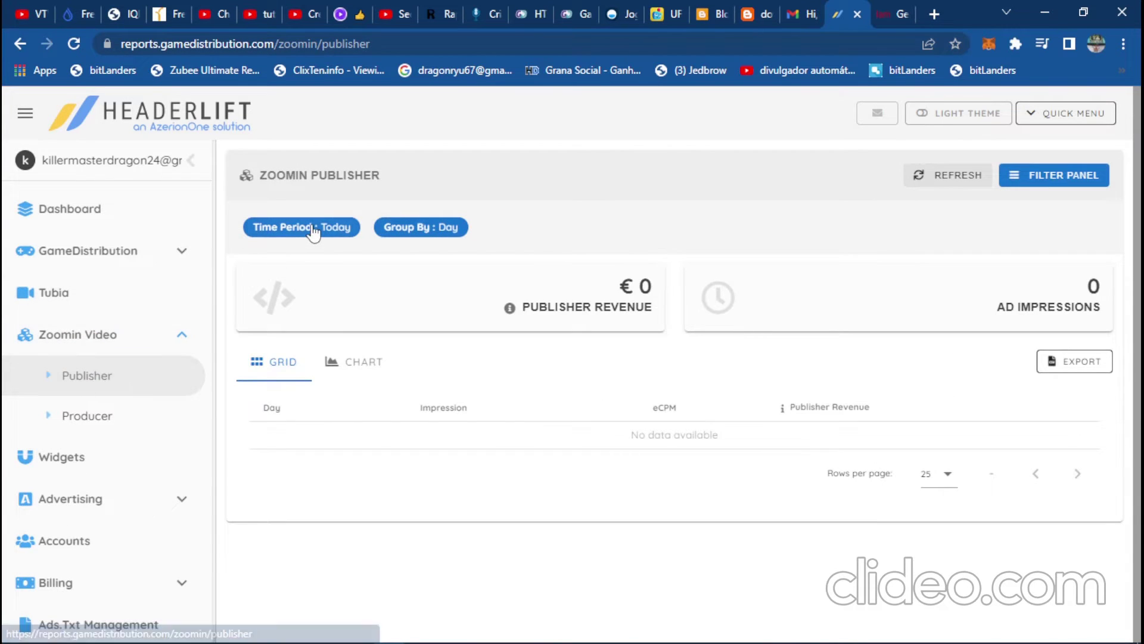
click(312, 229)
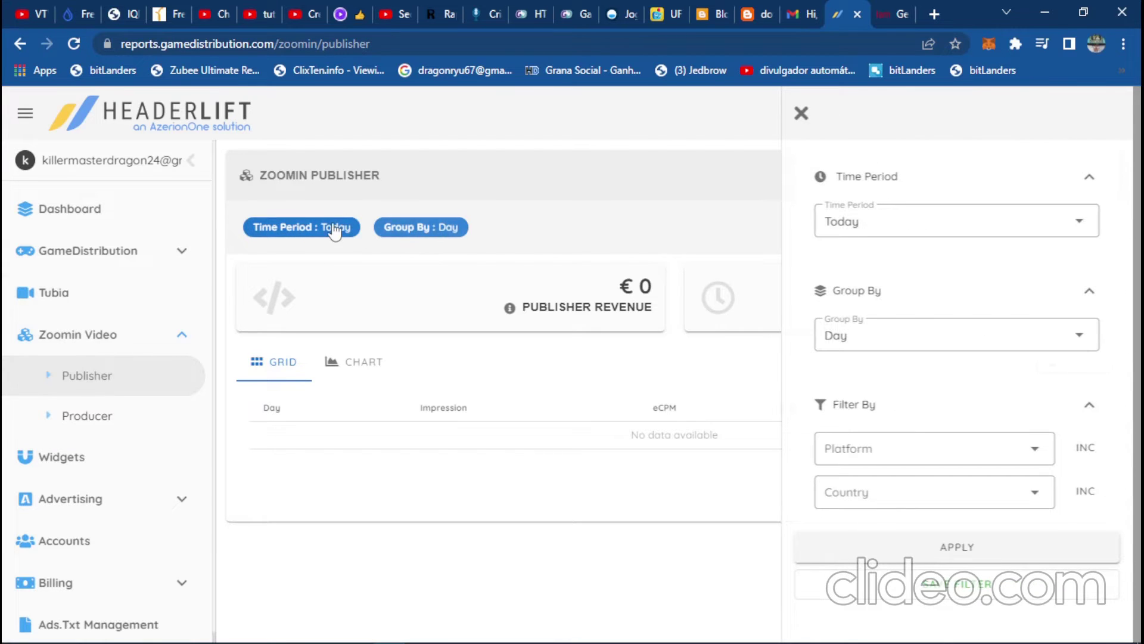
- Open the ads.txt management page from the dashboard's Google DV360 notice in its own tab and dismiss that notice
click(72, 211)
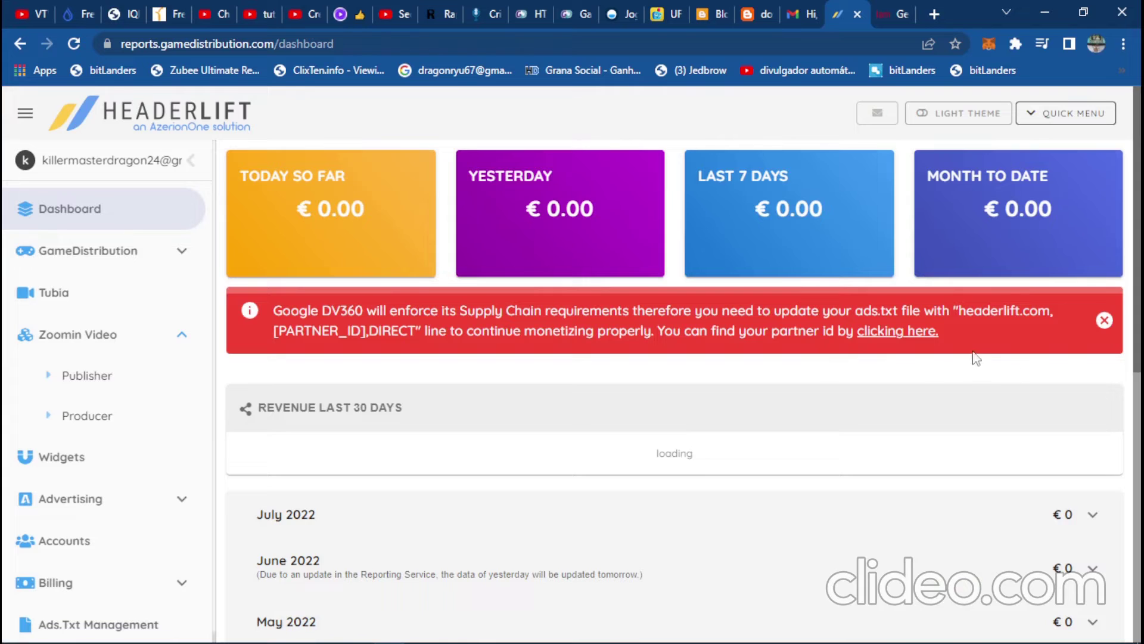
click(920, 334)
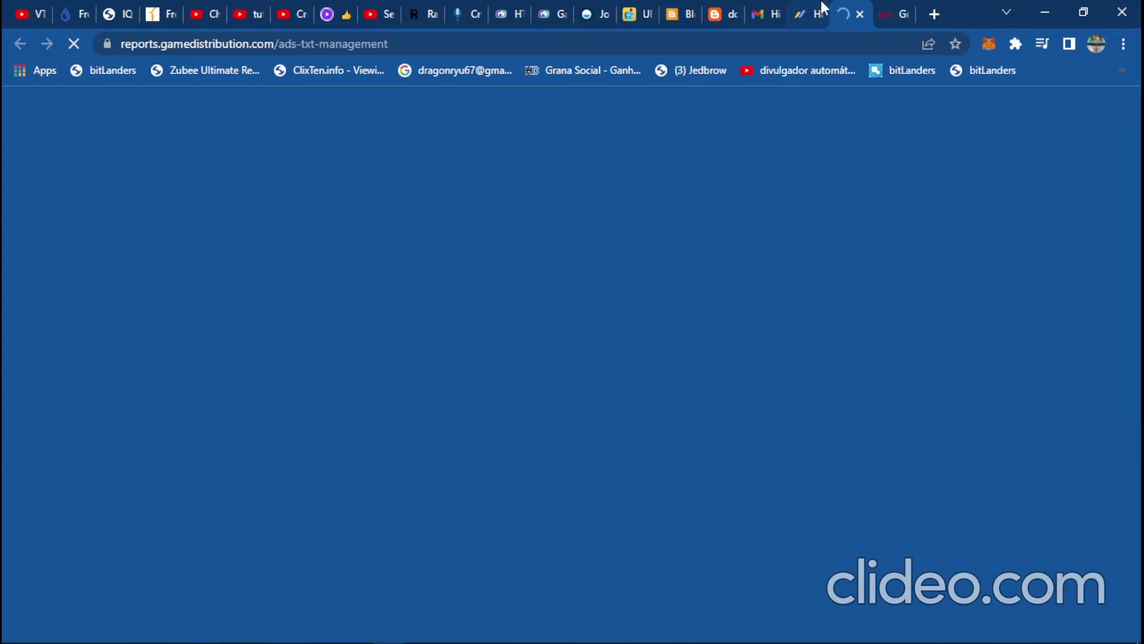
click(819, 12)
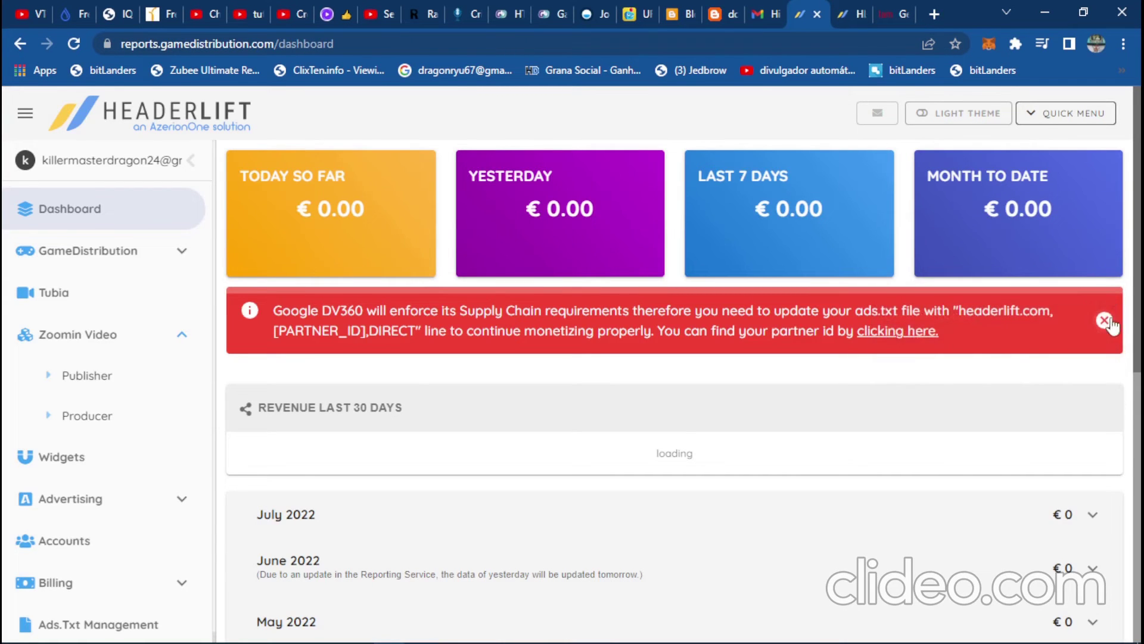
click(1105, 320)
click(854, 12)
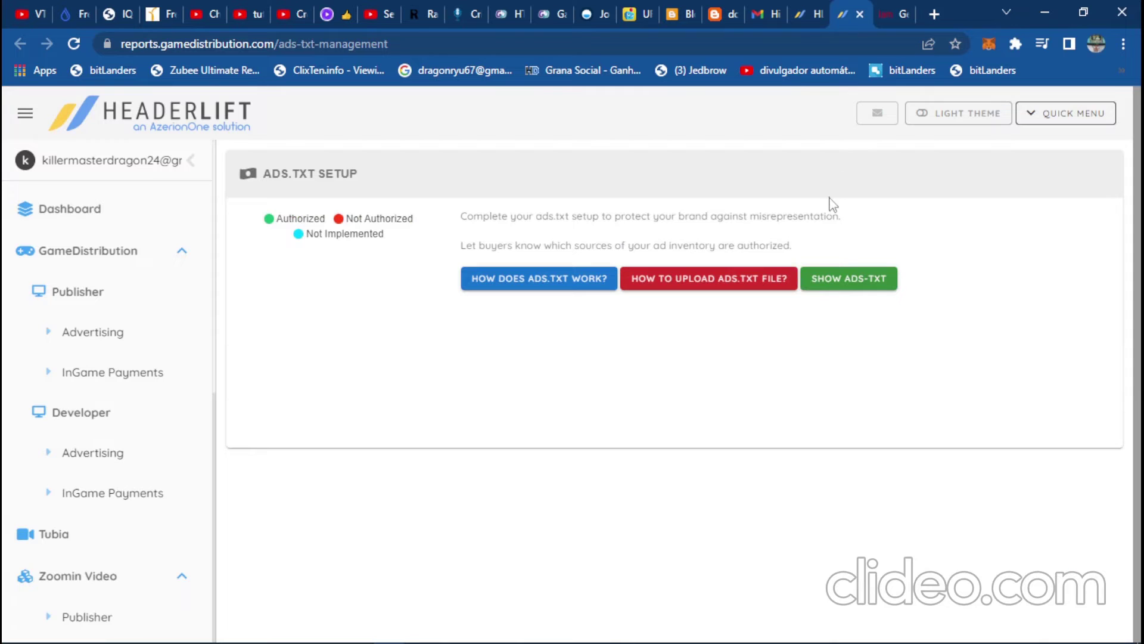
- Translate the ads.txt setup page into Portuguese and open the help article explaining how ads.txt works in another tab
right_click(846, 214)
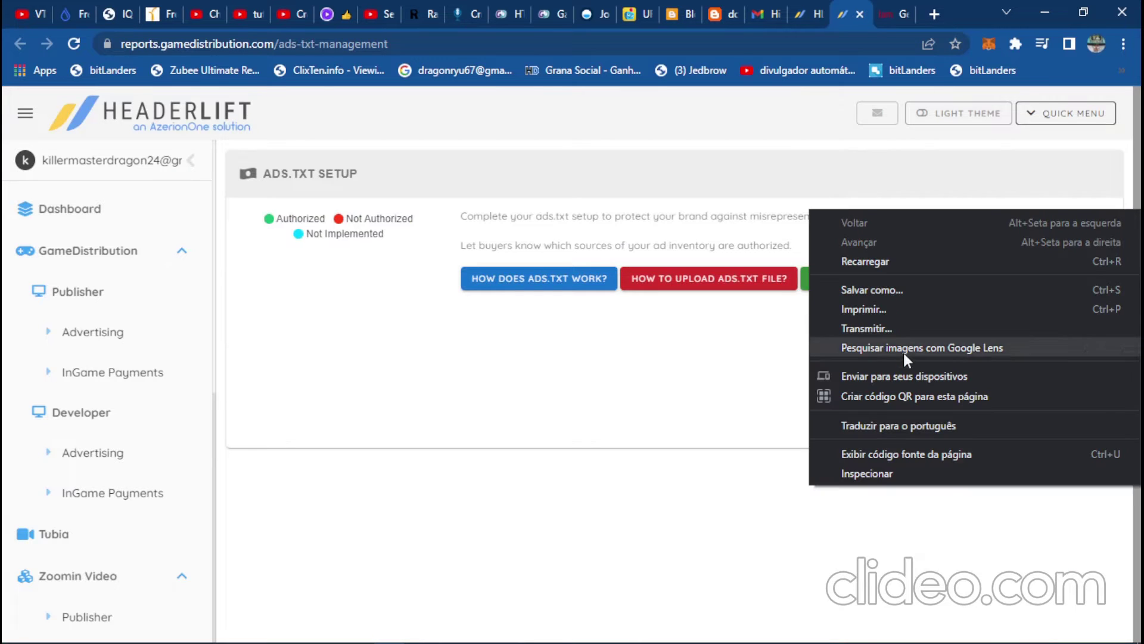
click(895, 424)
click(847, 420)
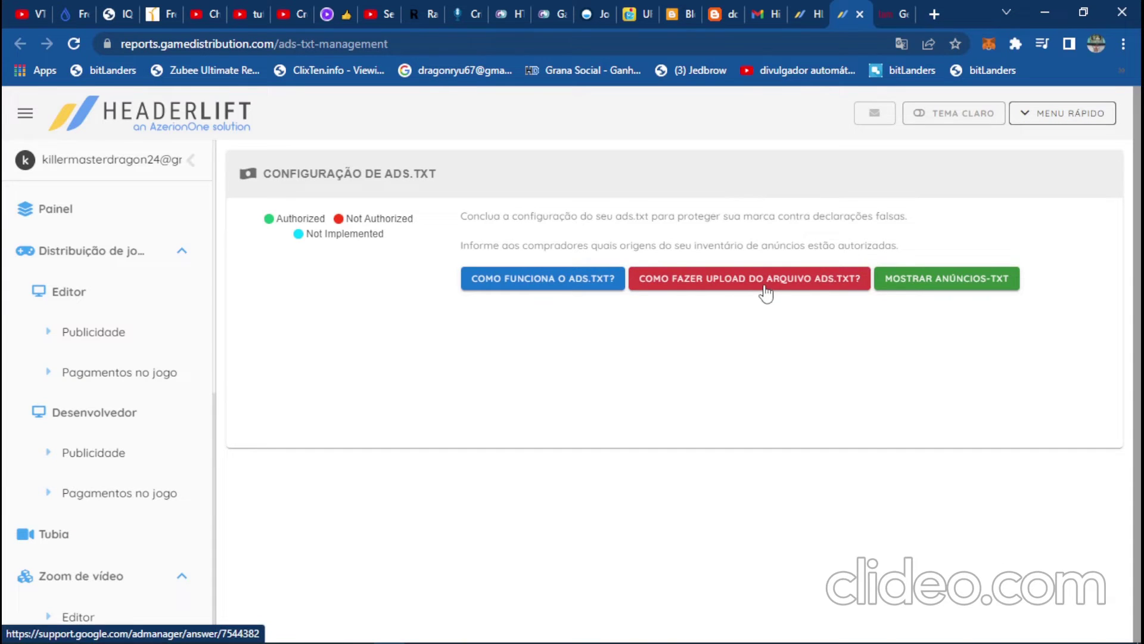
click(565, 285)
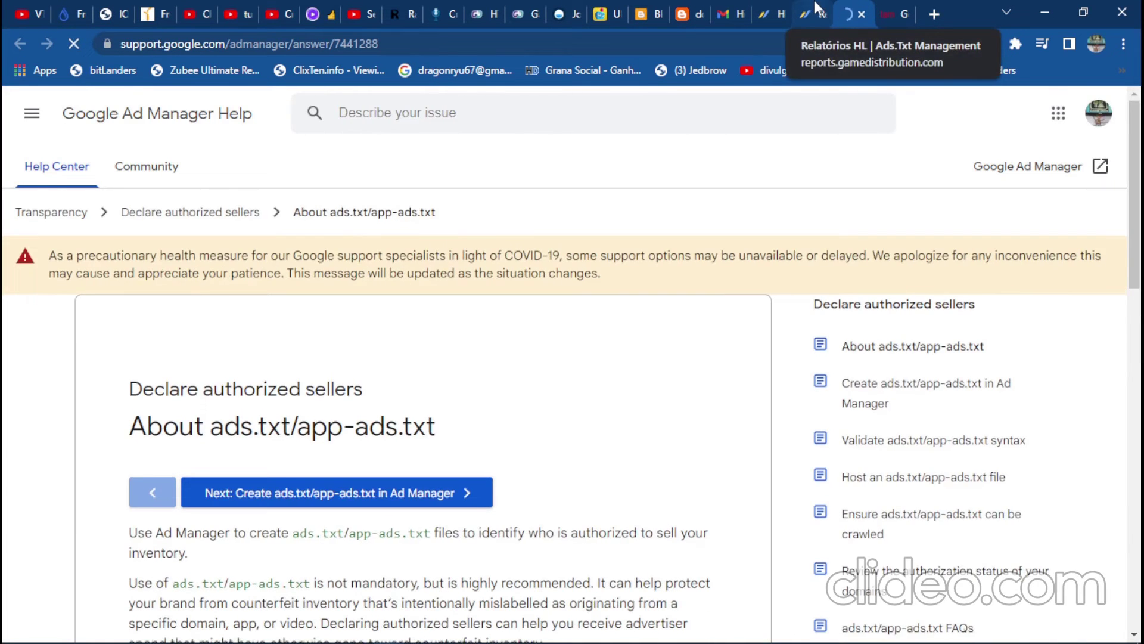
click(816, 5)
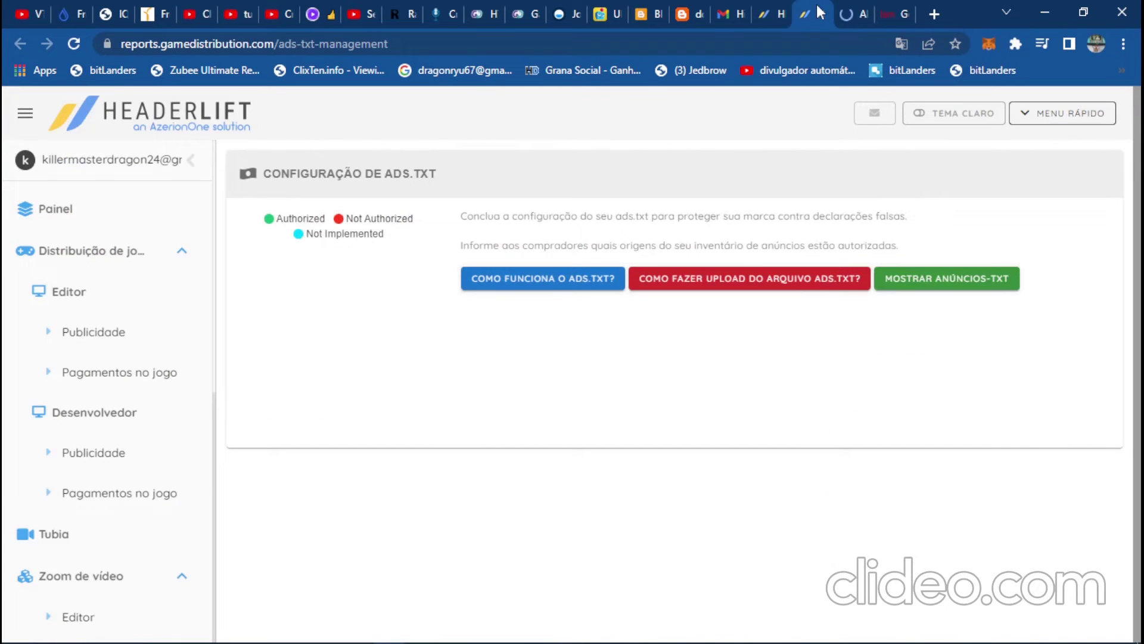
- Show the ads.txt content generated for the account, copy its text to the clipboard and close the dialog
click(927, 284)
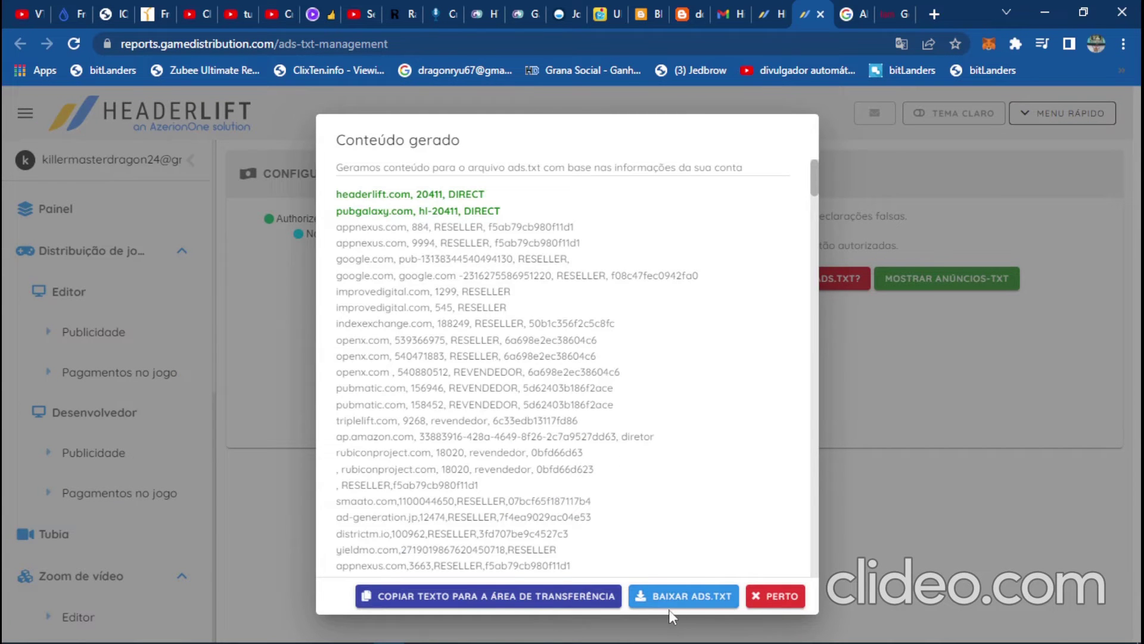
click(545, 604)
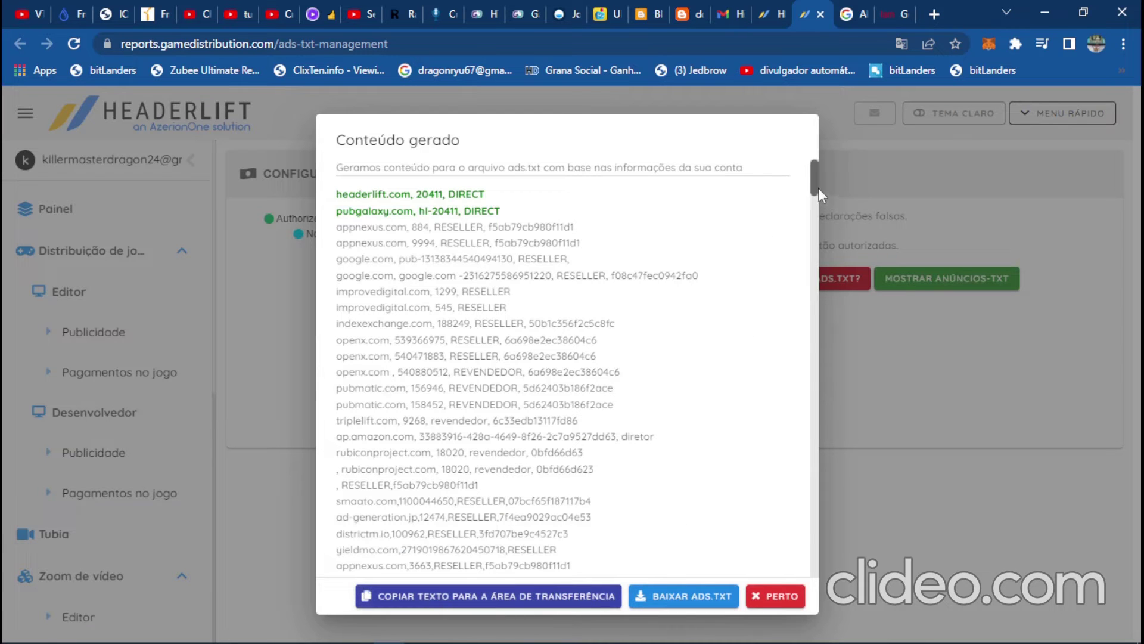
drag(818, 188, 830, 152)
click(949, 386)
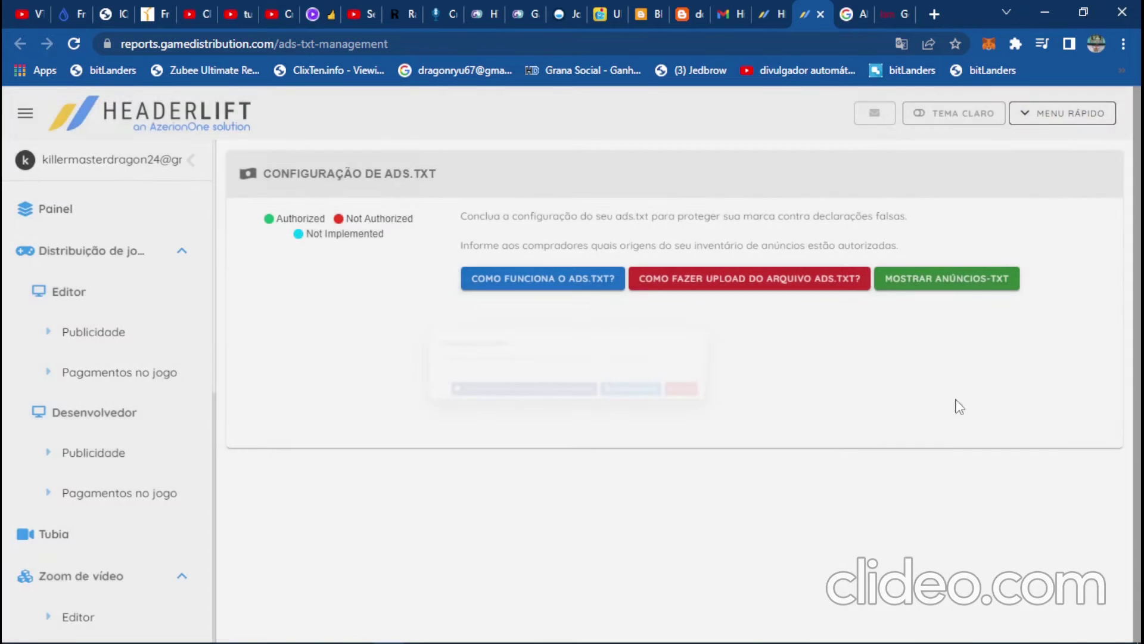
- Switch to the Google Ad Manager Help article "About ads.txt/app-ads.txt" and translate it into Portuguese
click(861, 12)
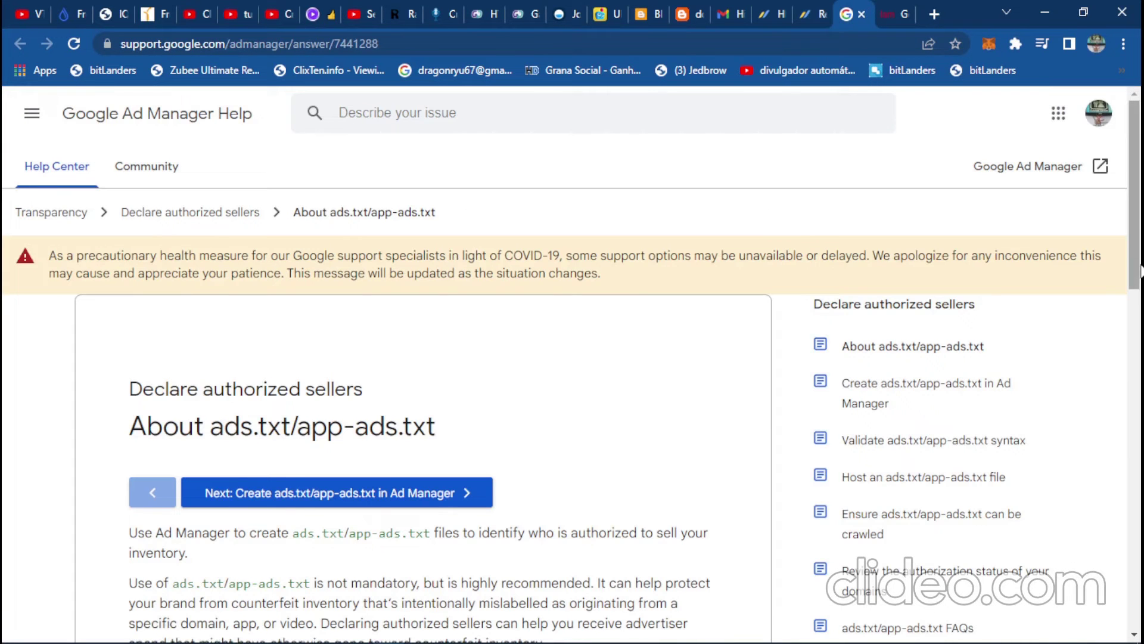
scroll(1142, 275, down, 3)
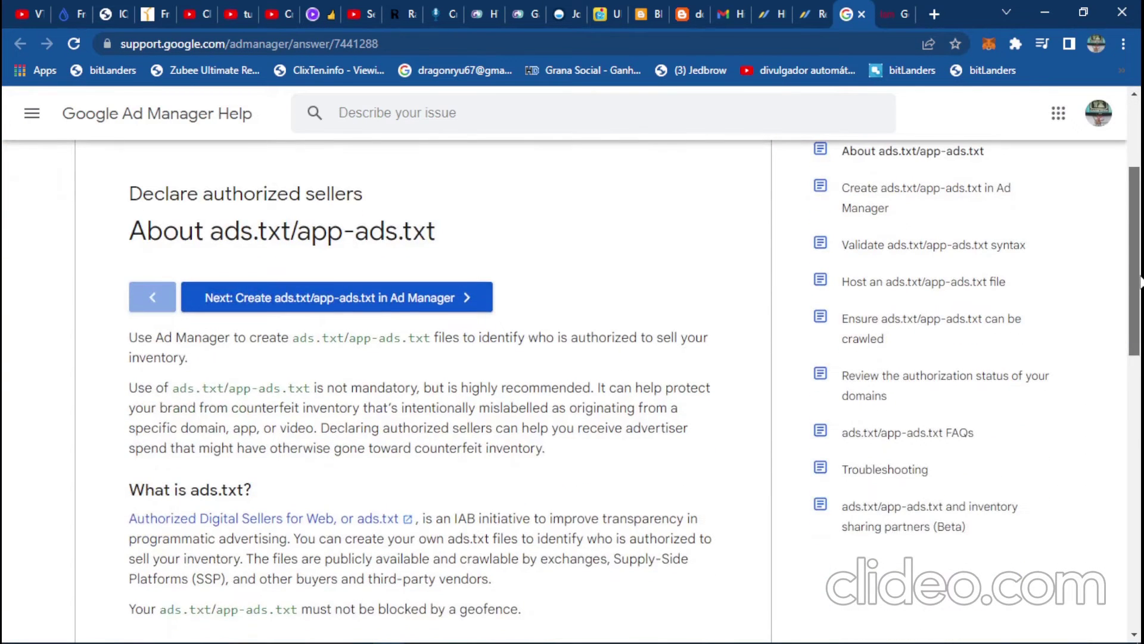
drag(1141, 280, 1142, 176)
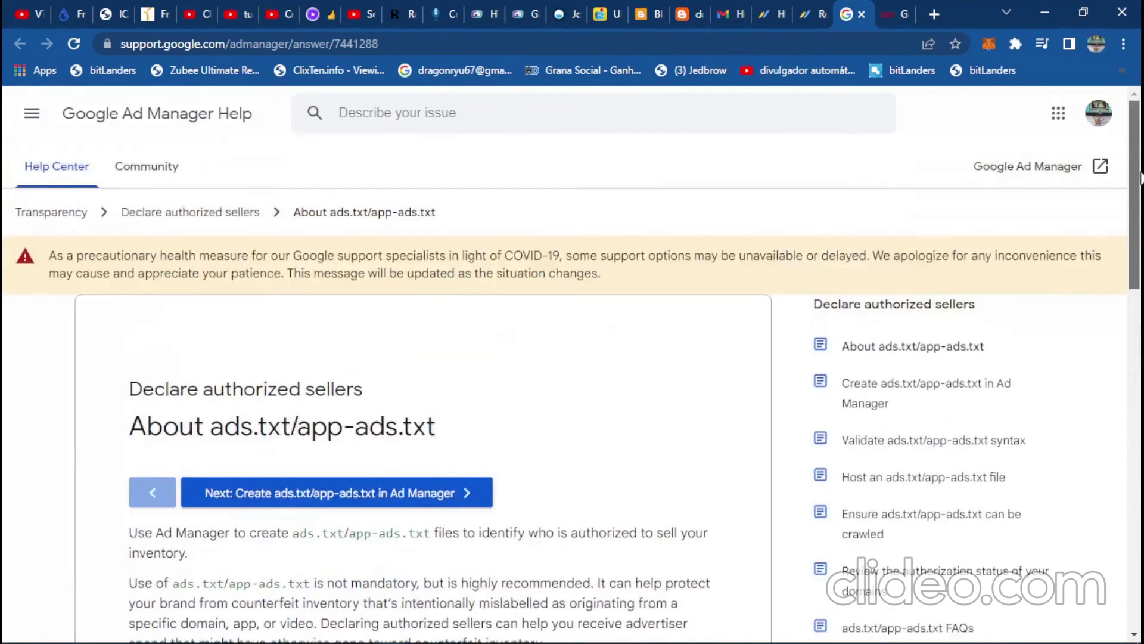
right_click(519, 145)
click(608, 362)
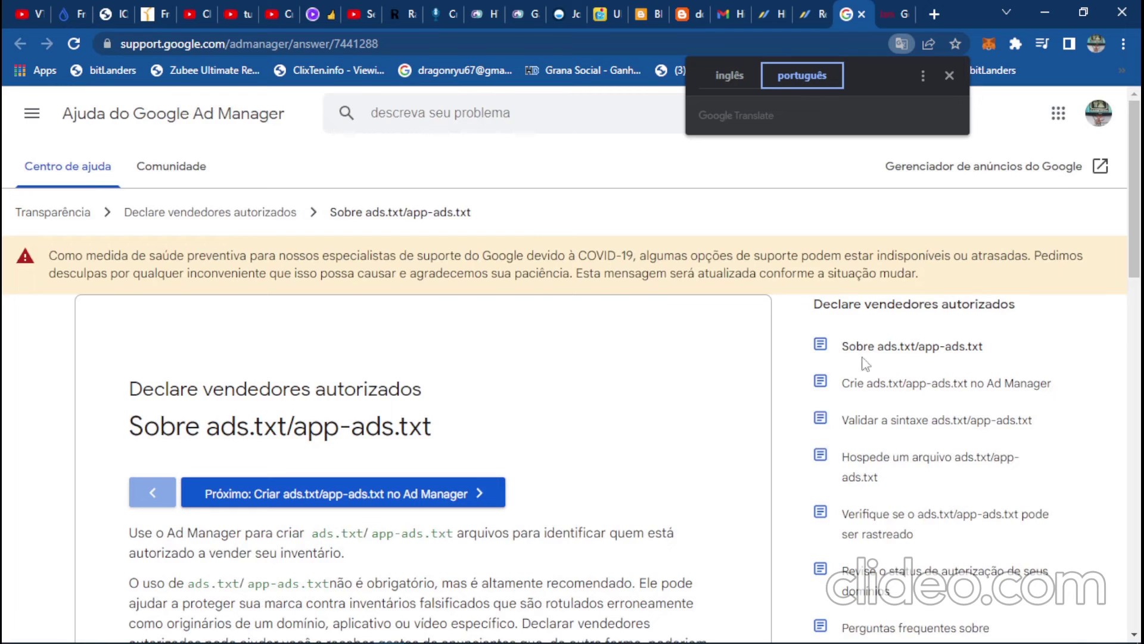
- Read the translated article on ads.txt and app-ads.txt down to its getting-started section
drag(1140, 216, 1140, 267)
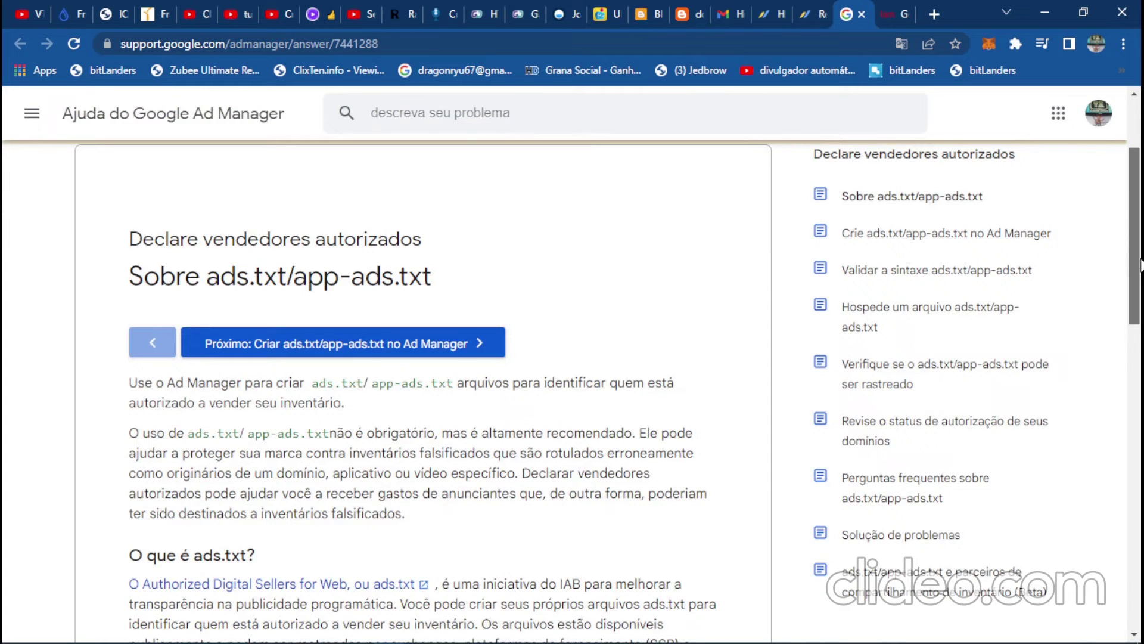
drag(1140, 267, 1141, 273)
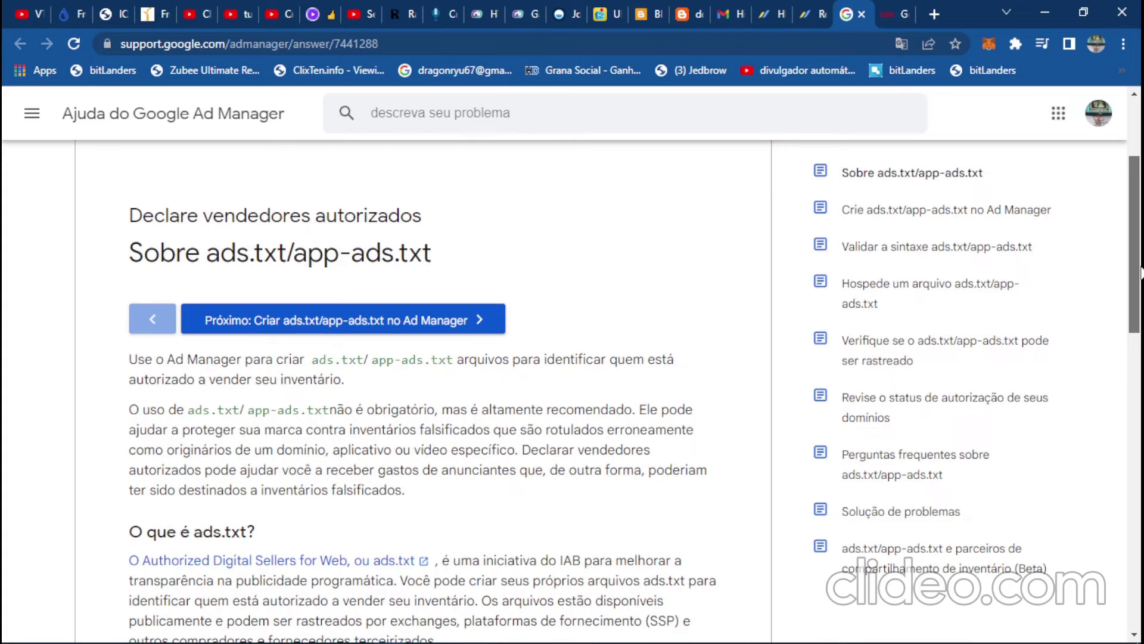
drag(1141, 273, 1141, 443)
triple_click(769, 463)
click(506, 475)
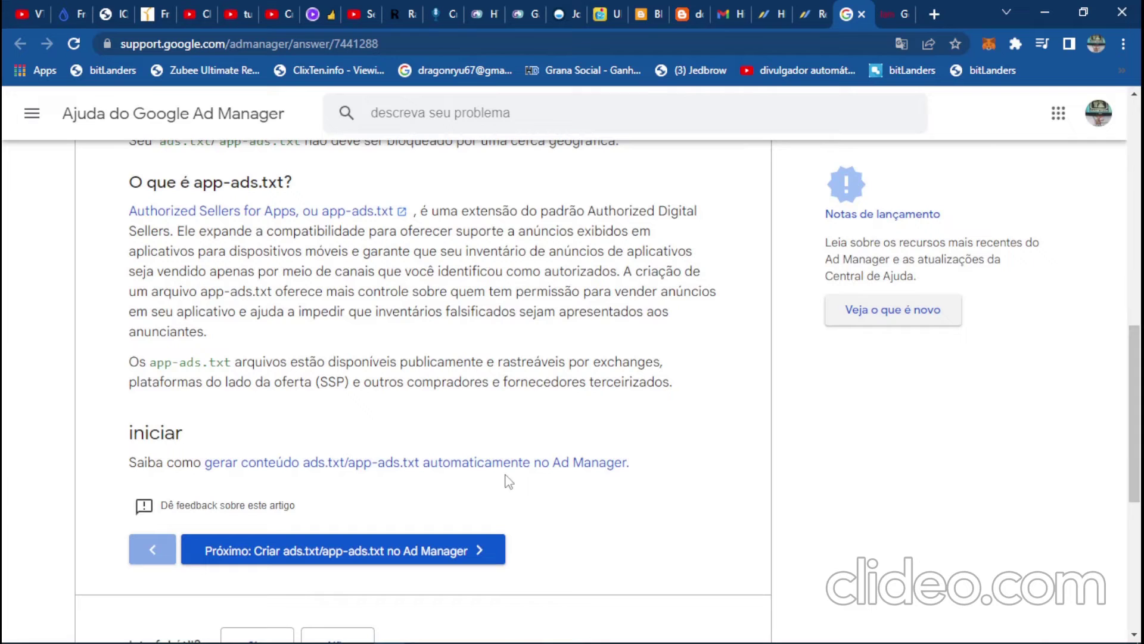
- Open the help article on creating ads.txt/app-ads.txt in Ad Manager and translate it into Portuguese
click(461, 476)
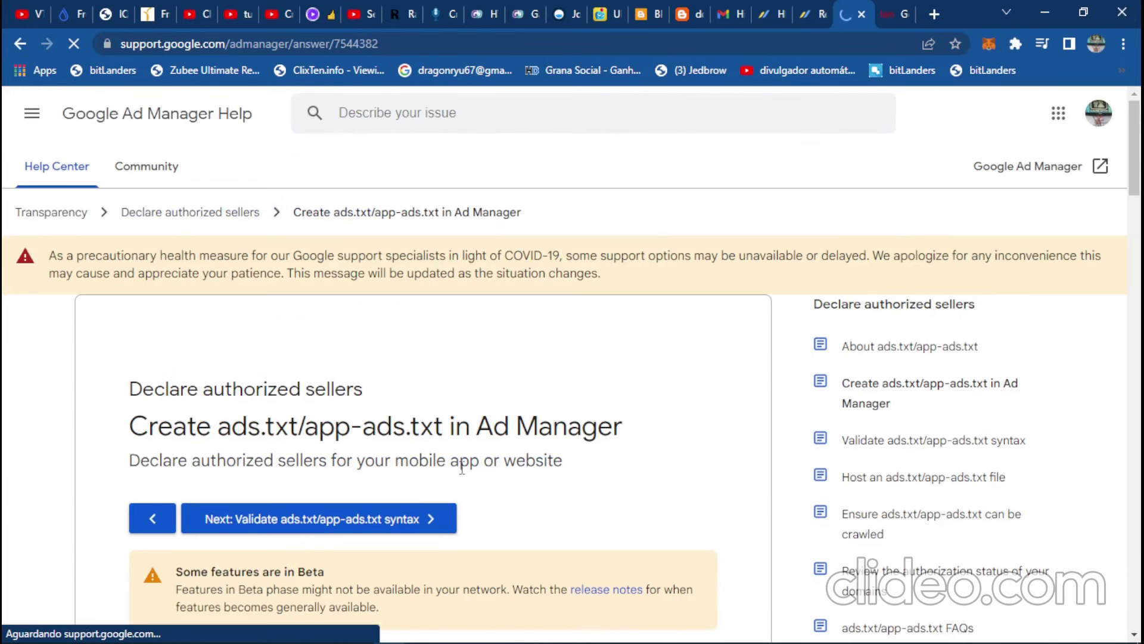
drag(1141, 152, 1141, 313)
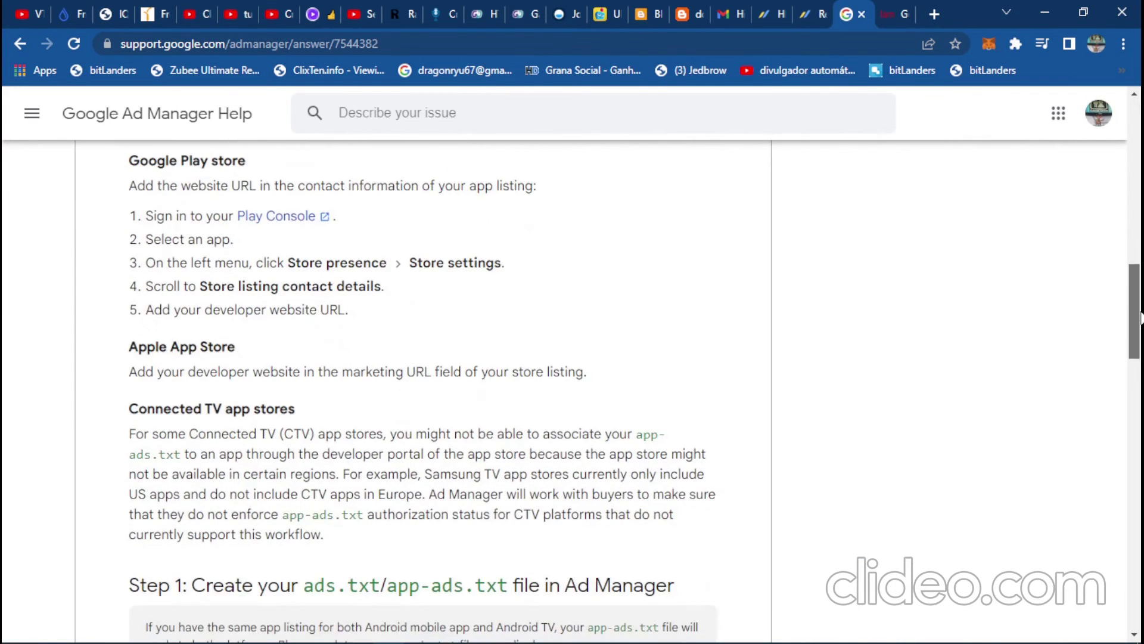
right_click(733, 302)
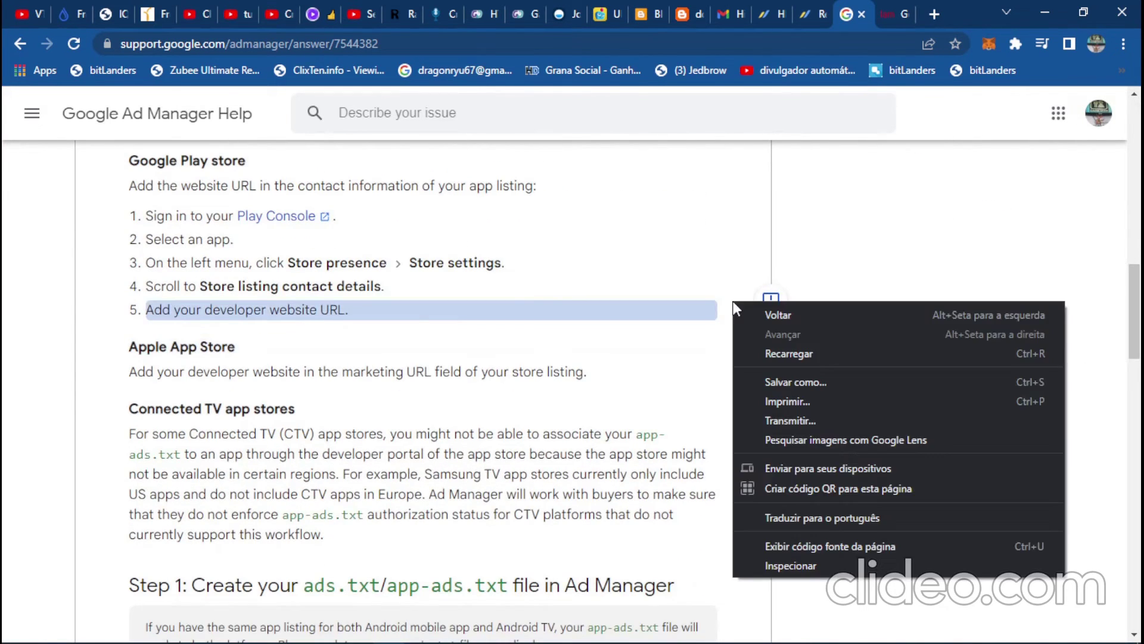
click(808, 514)
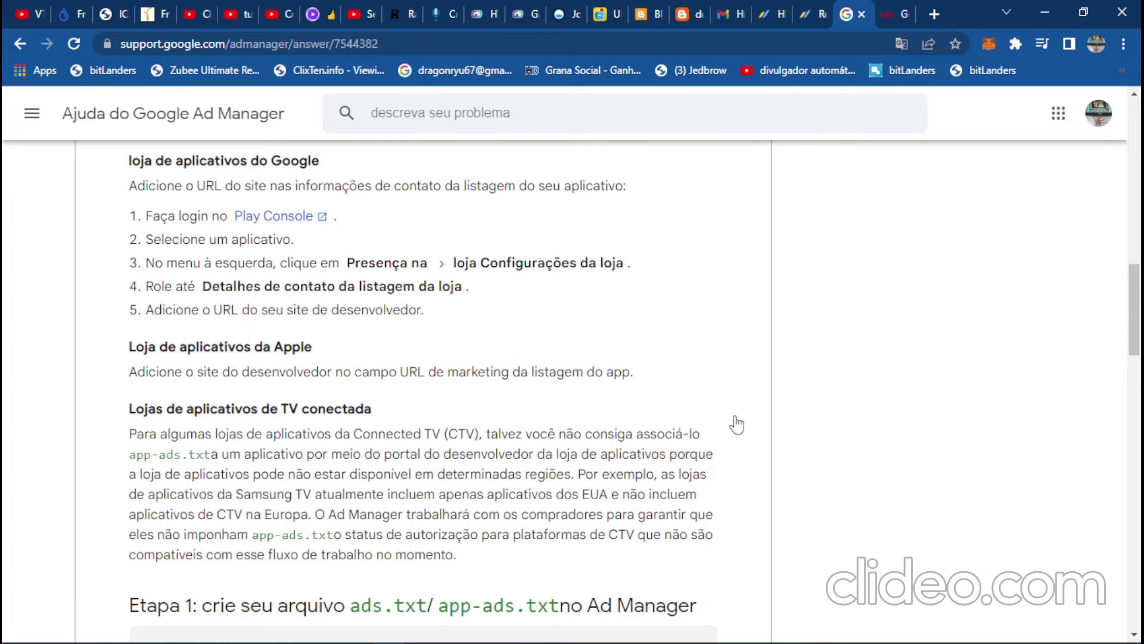
- Read the translated article's steps for creating, publishing and verifying the ads.txt file, and return to its beginning
scroll(1142, 381, down, 3)
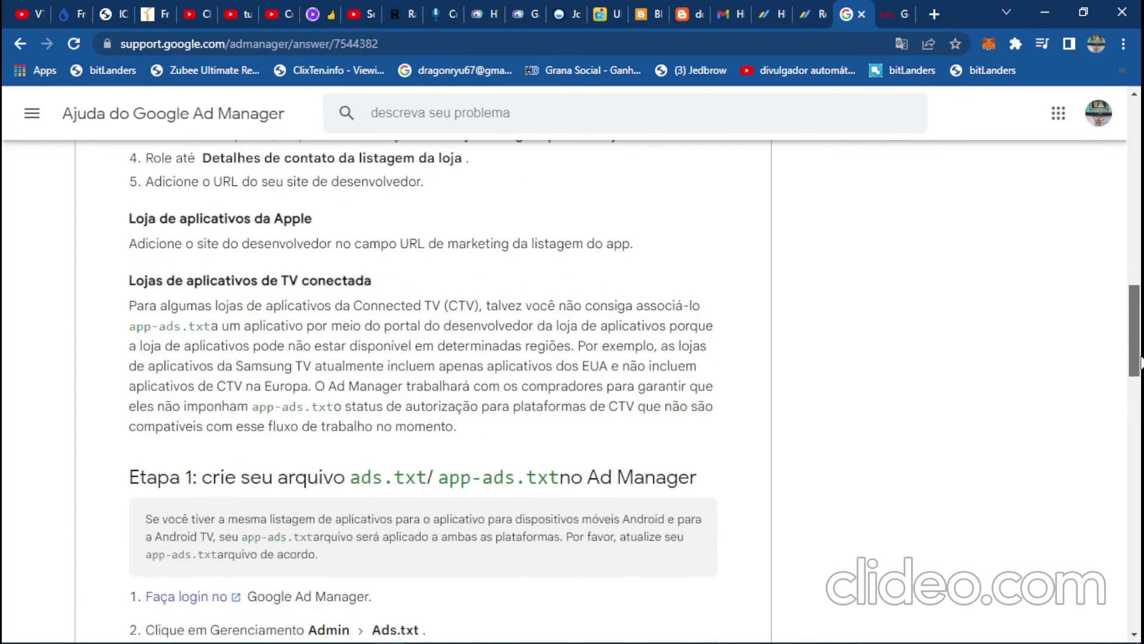
scroll(1140, 372, down, 3)
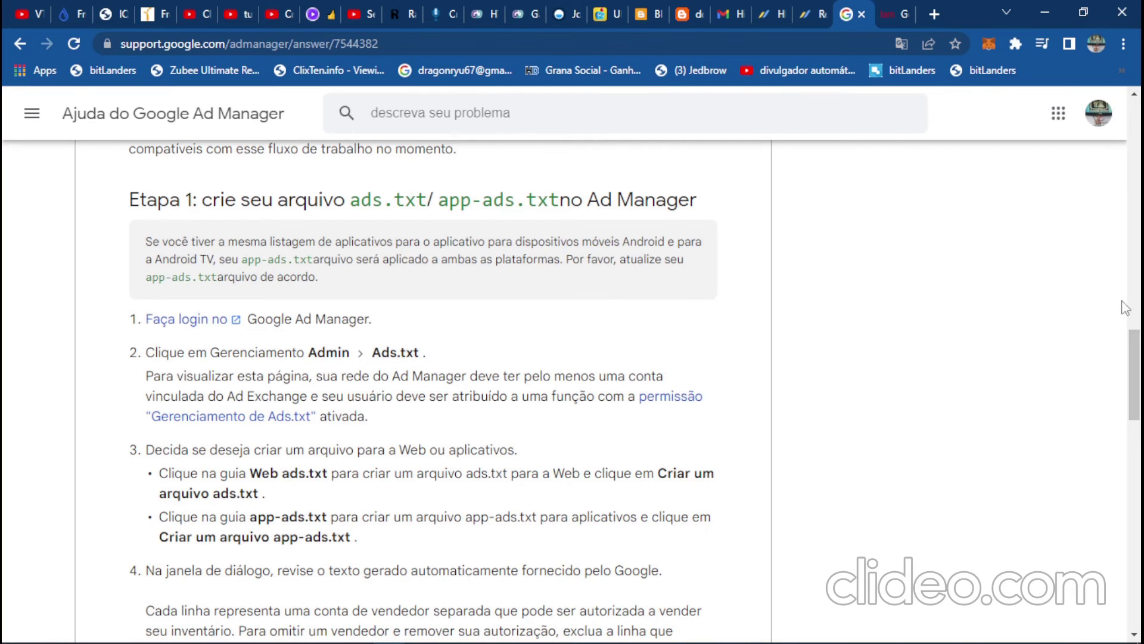
scroll(1140, 376, down, 2)
drag(1141, 397, 1140, 476)
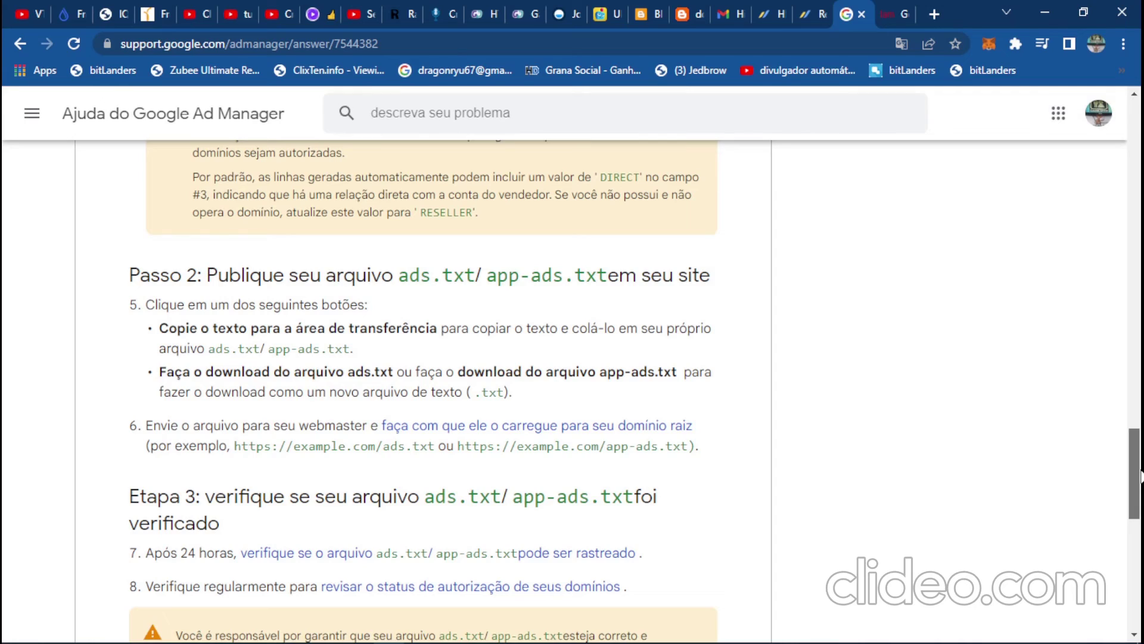
scroll(1140, 475, down, 10)
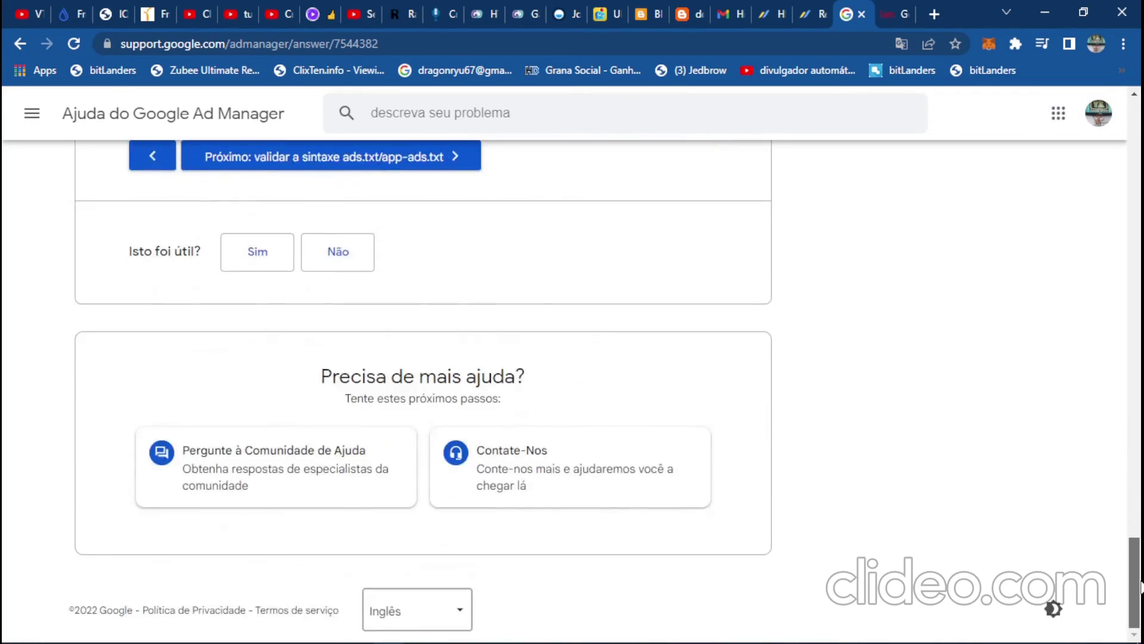
scroll(1140, 476, up, 7)
drag(1140, 476, 1140, 149)
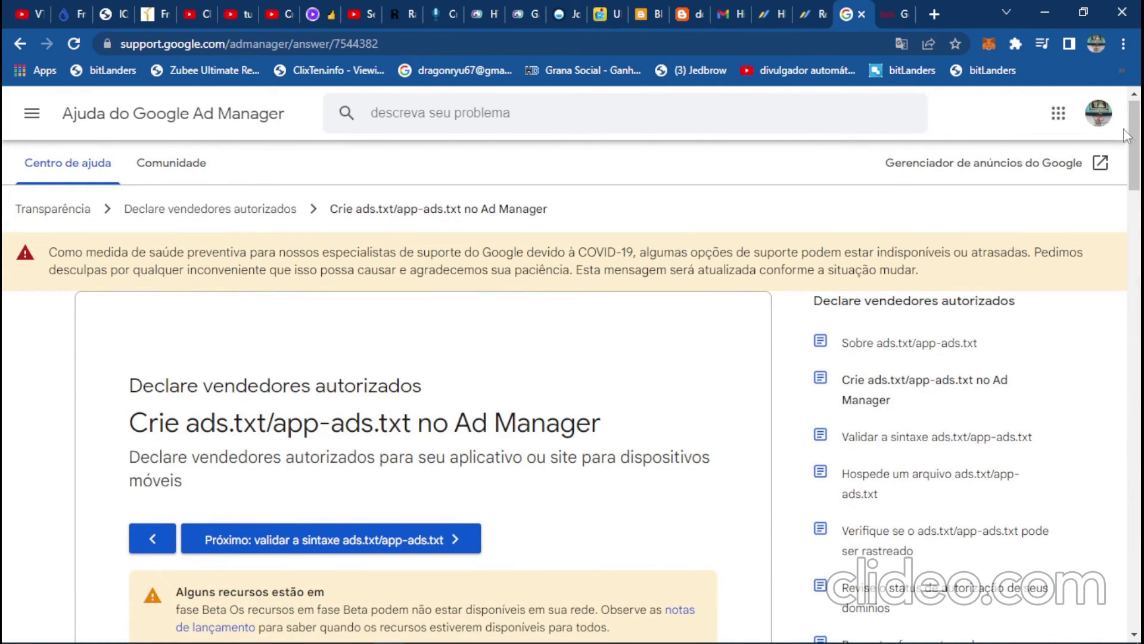
- Switch to the Headerlift ads.txt tab and view the publisher advertising, developer advertising and developer in-game payments reports
click(814, 12)
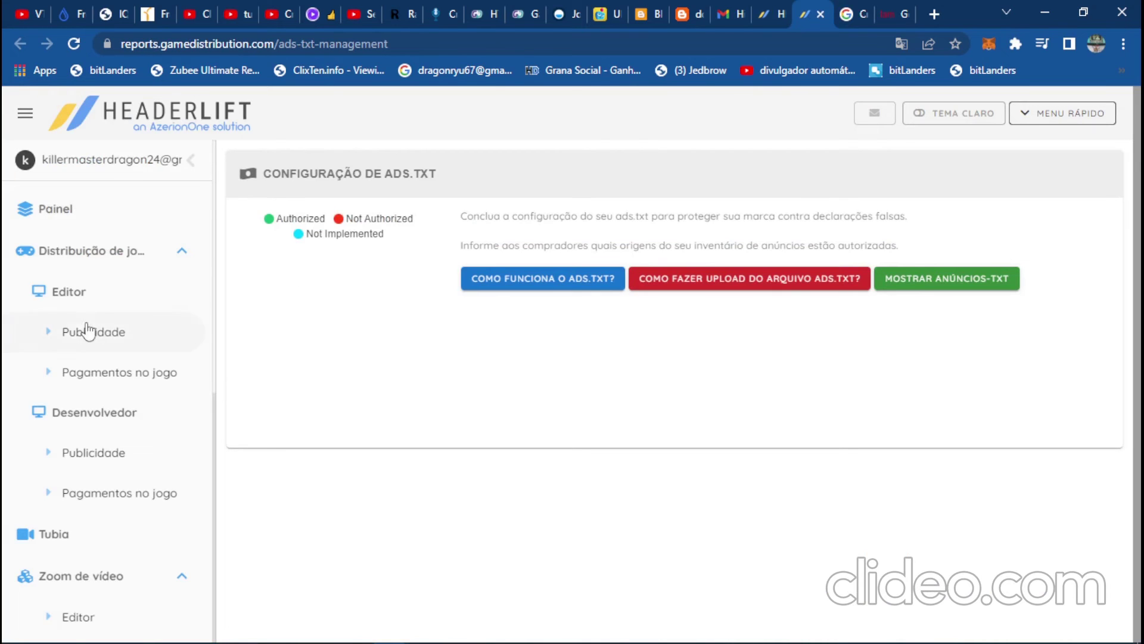
click(62, 332)
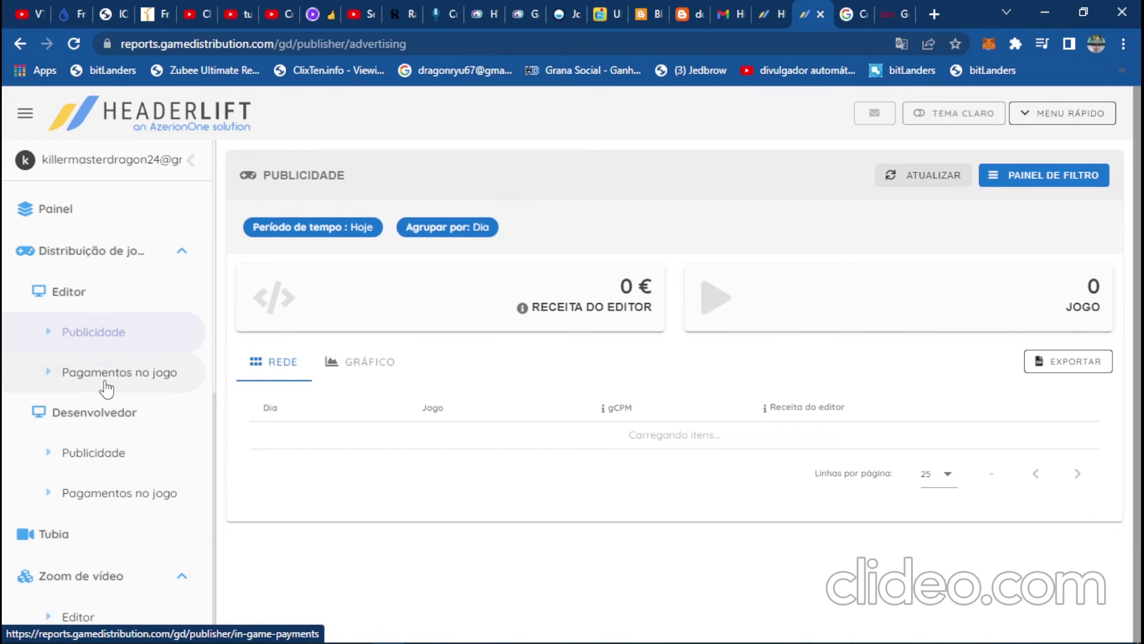
click(97, 458)
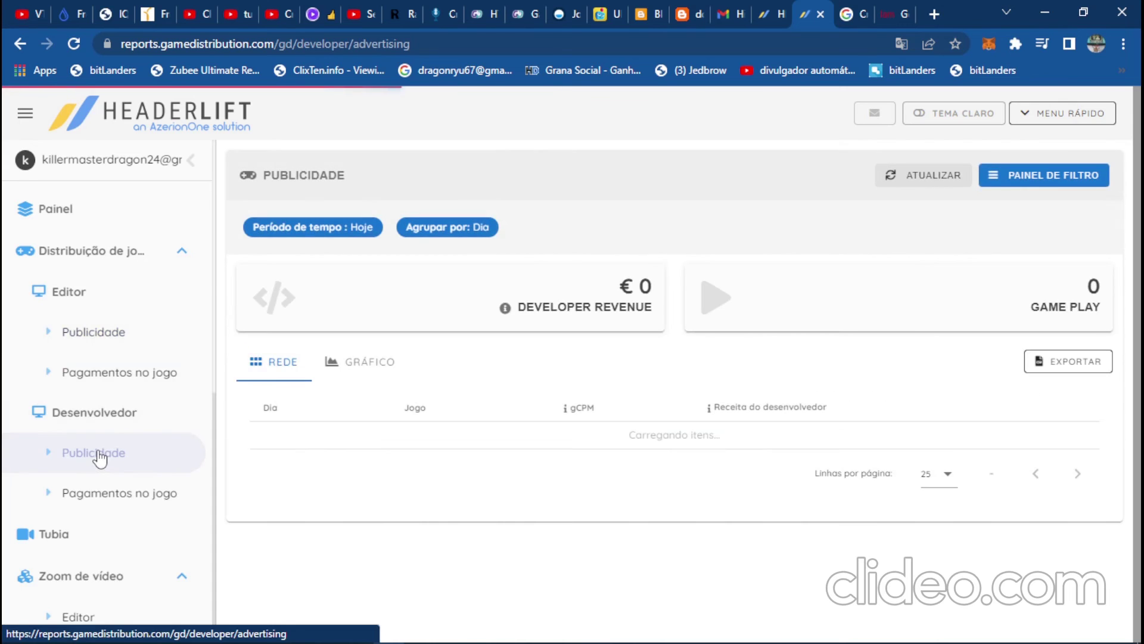
click(108, 501)
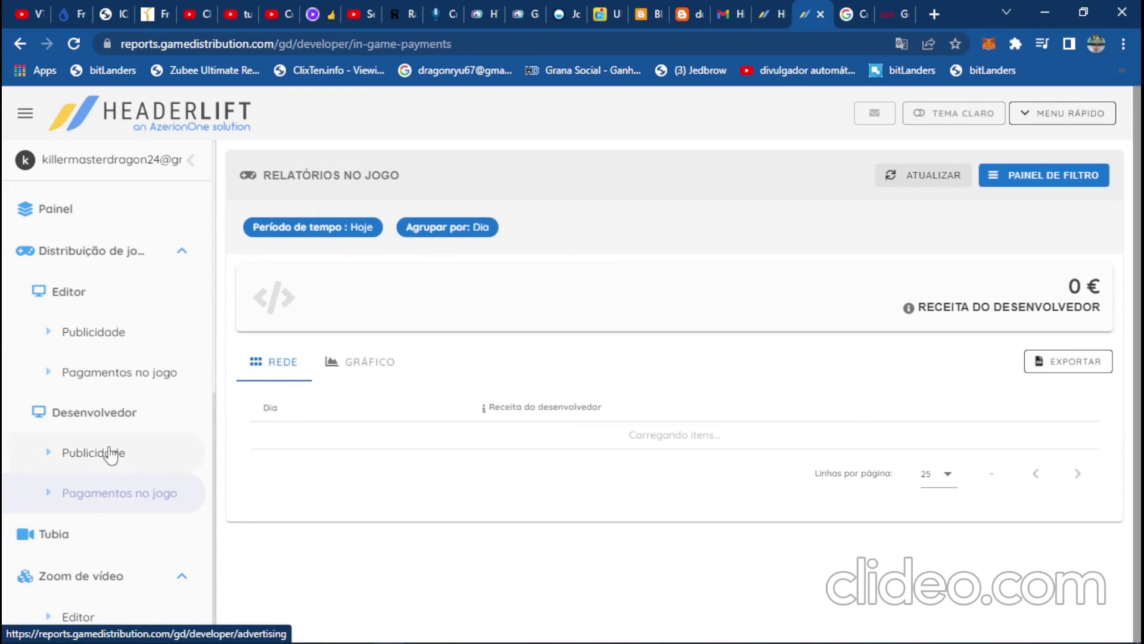
- Collapse the game distribution and billing groups in the navigation and reopen the ads.txt configuration page
click(153, 255)
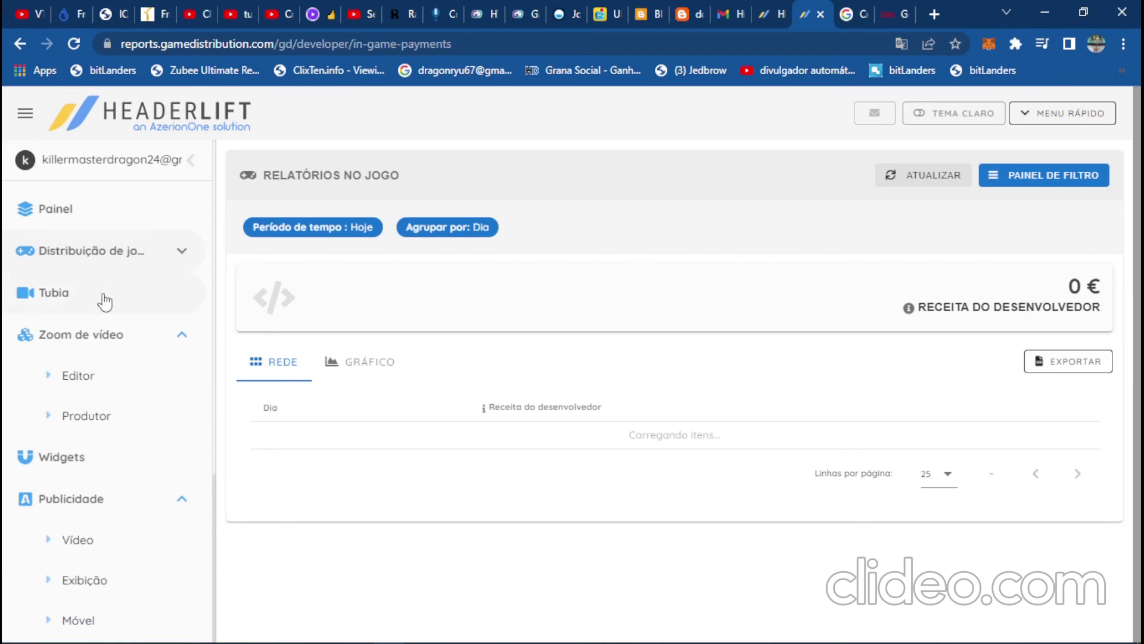
scroll(123, 361, down, 4)
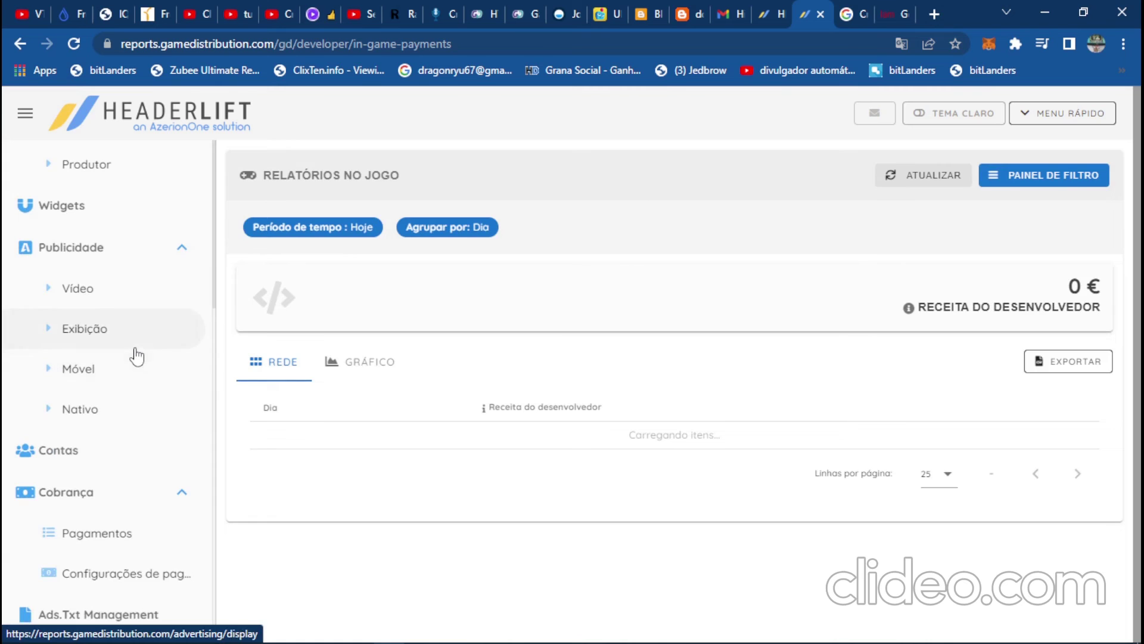
click(89, 491)
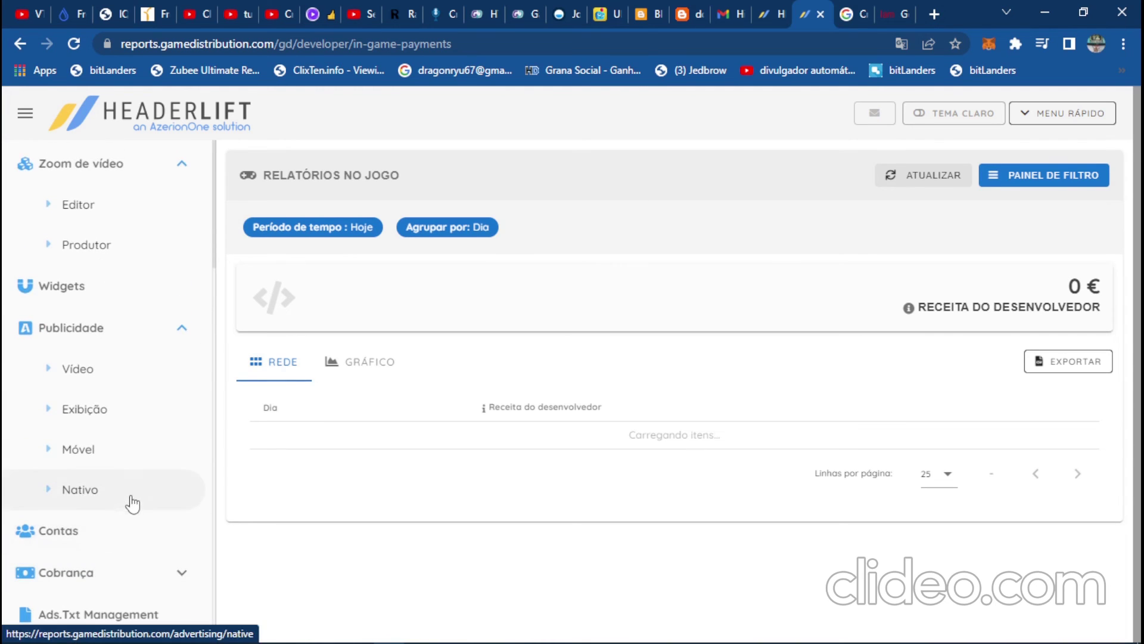
click(123, 620)
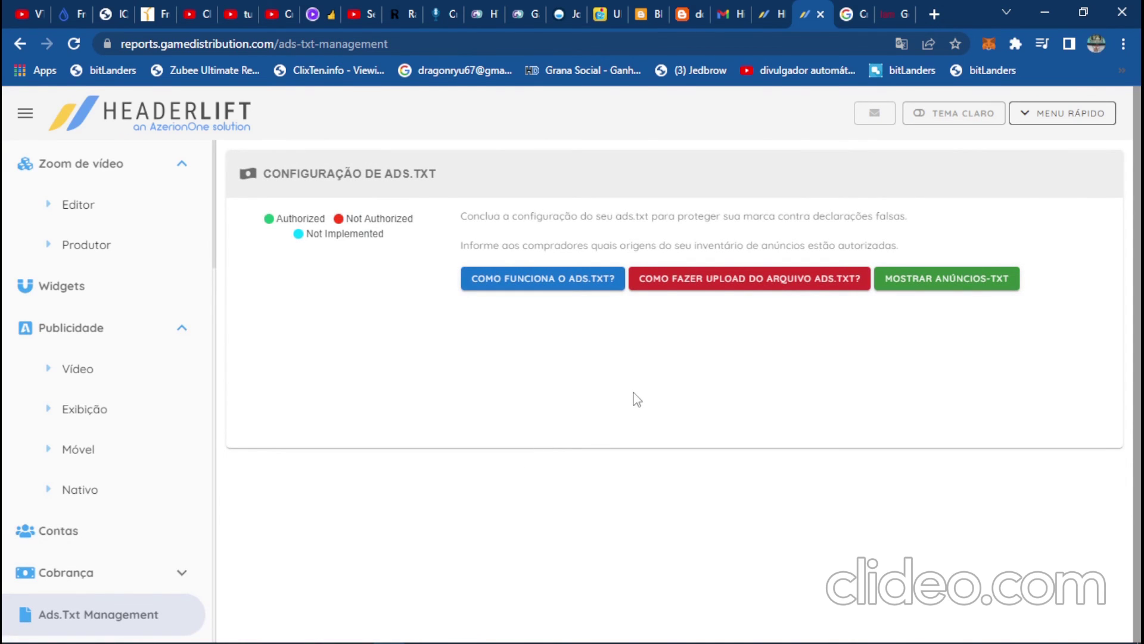
- Open the help article on how to upload the ads.txt file, skim it from start to end and close it
click(783, 291)
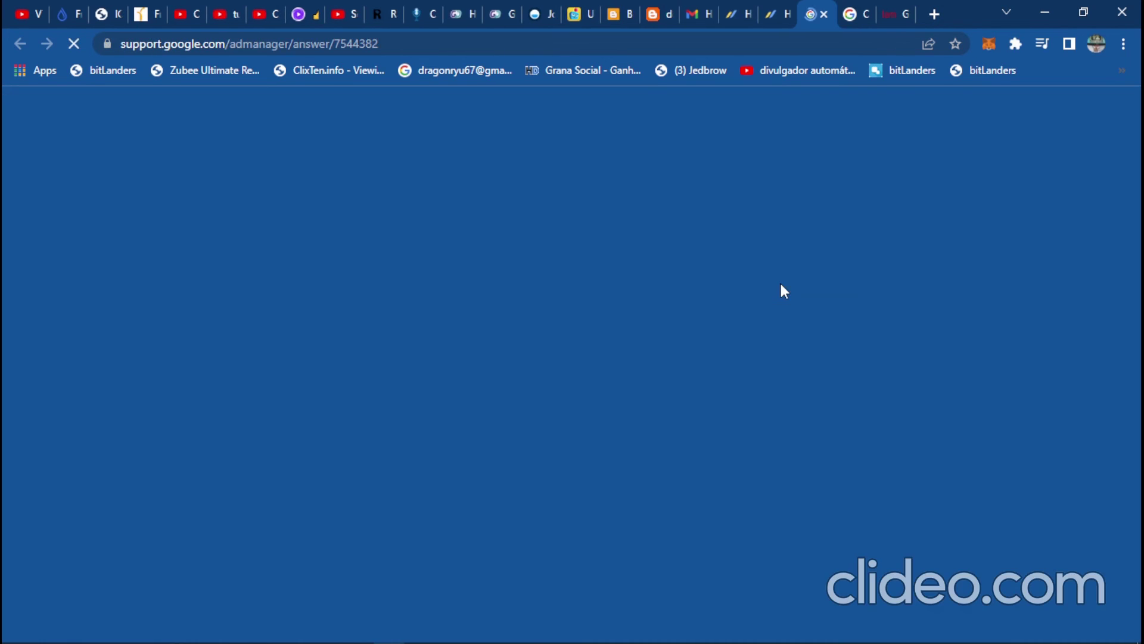
scroll(906, 262, down, 5)
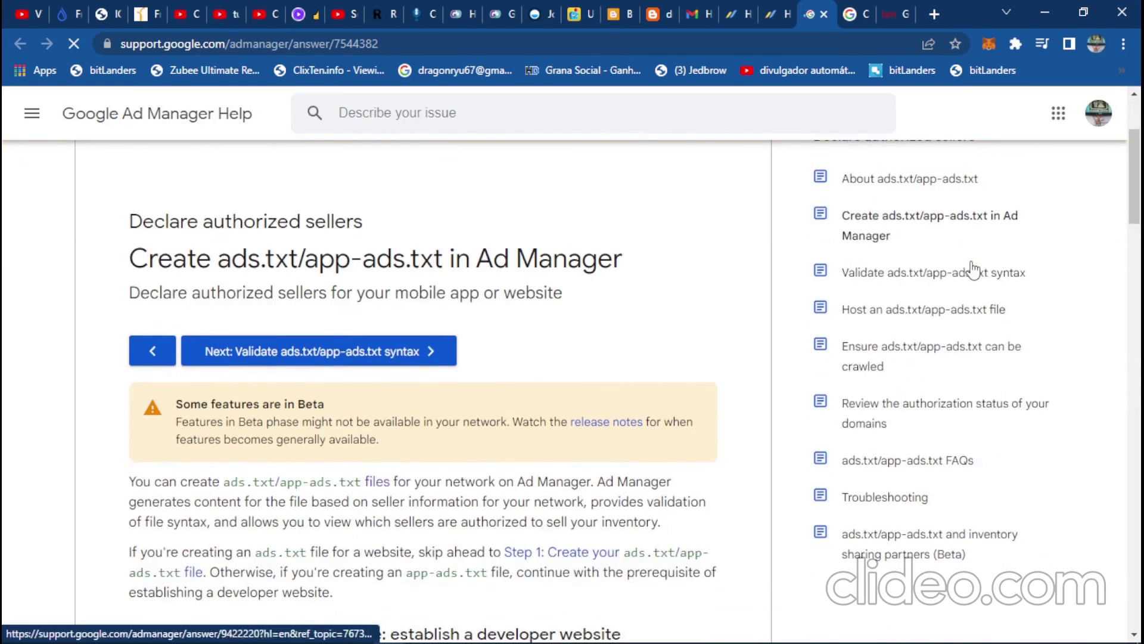
scroll(973, 269, down, 6)
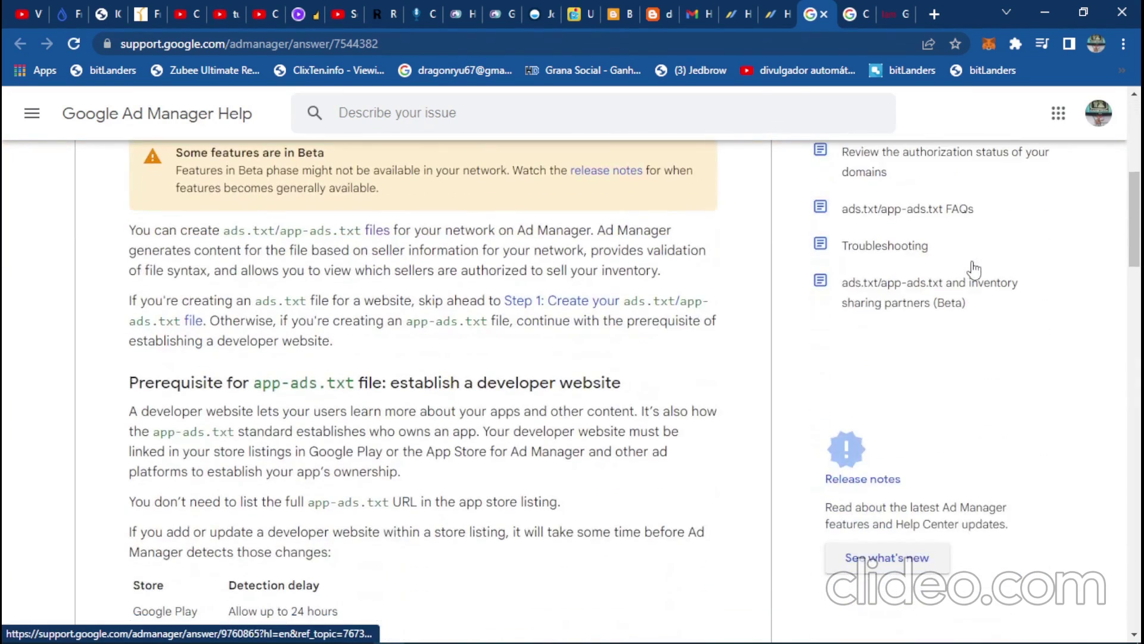
scroll(973, 269, down, 12)
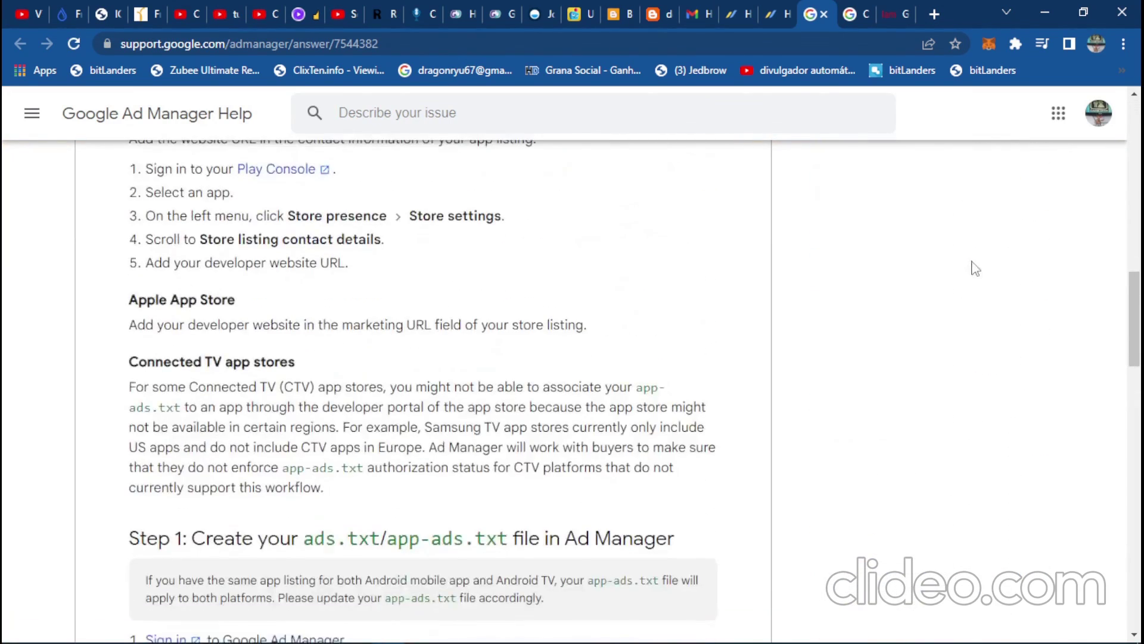
scroll(974, 269, down, 10)
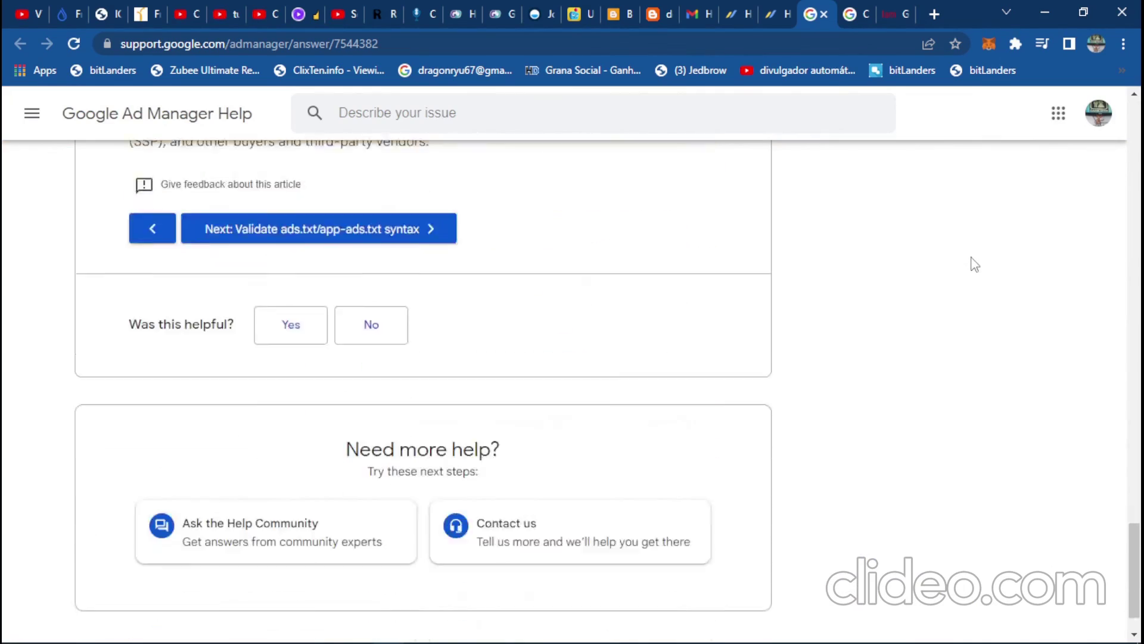
scroll(973, 262, up, 12)
scroll(992, 209, up, 15)
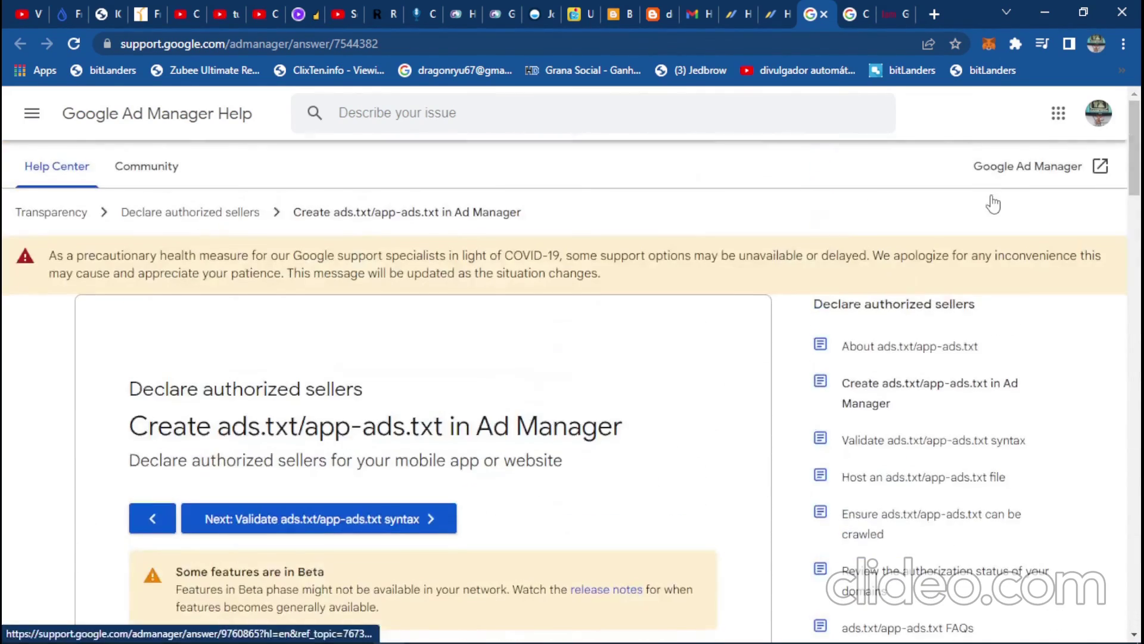
click(823, 14)
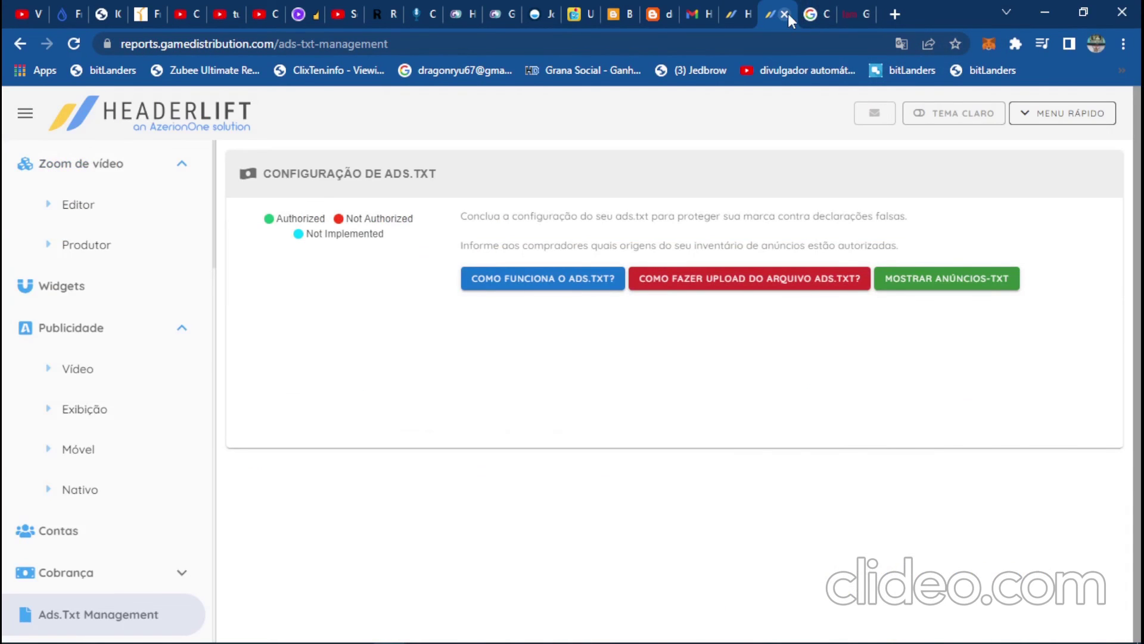
- Close the Headerlift ads.txt tab and review the monthly revenue list on the Headerlift dashboard in the other tab
click(786, 14)
click(730, 15)
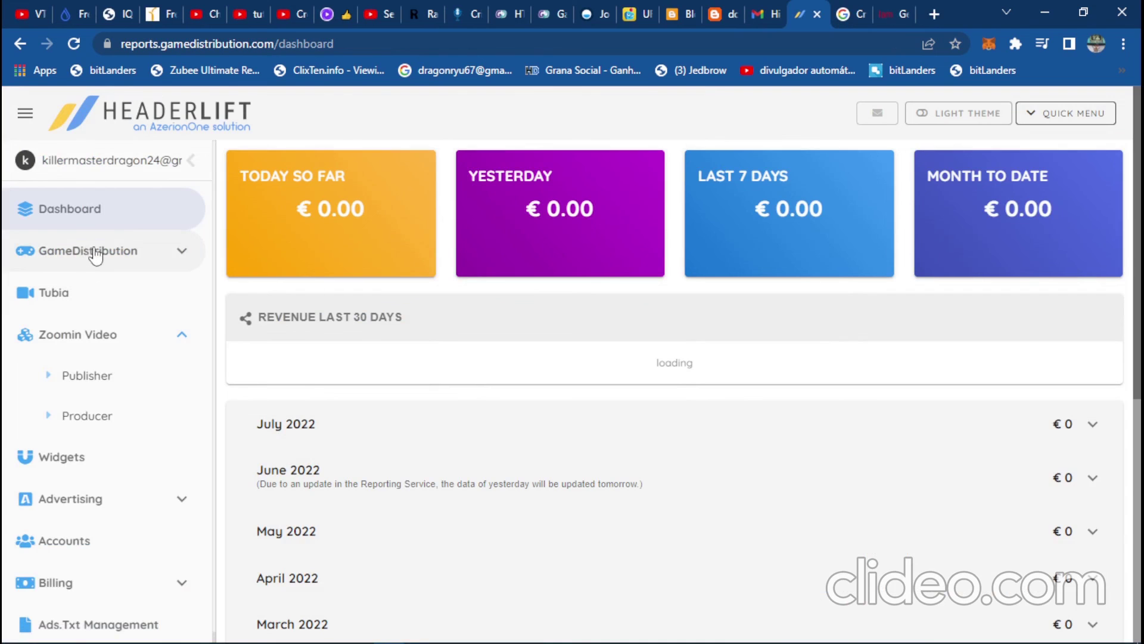
scroll(90, 253, down, 5)
scroll(101, 253, down, 2)
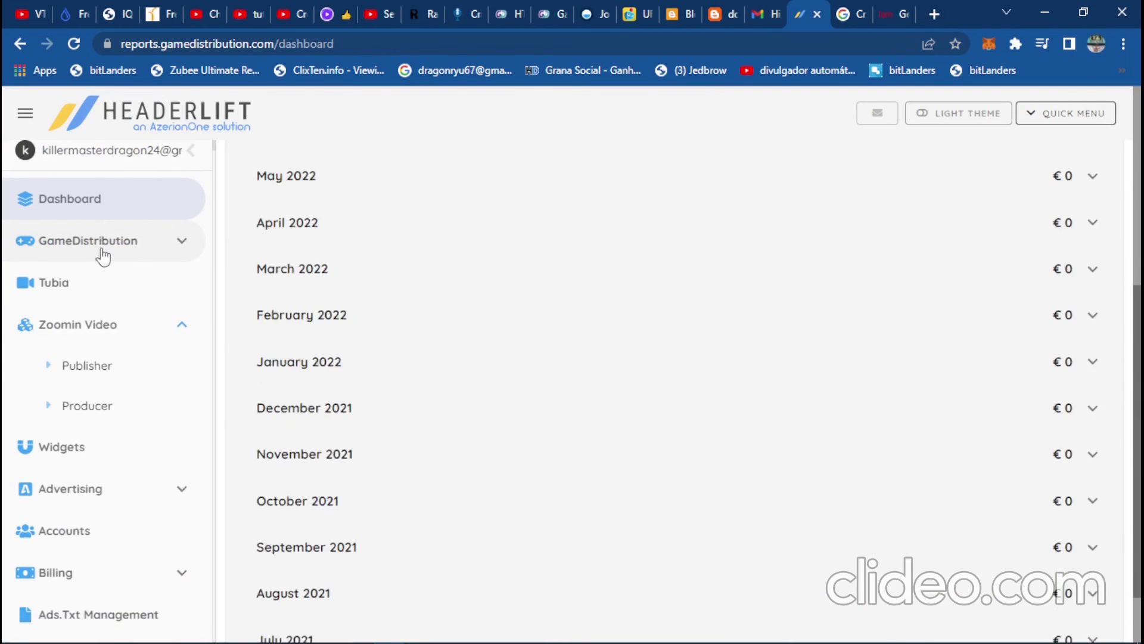
click(130, 219)
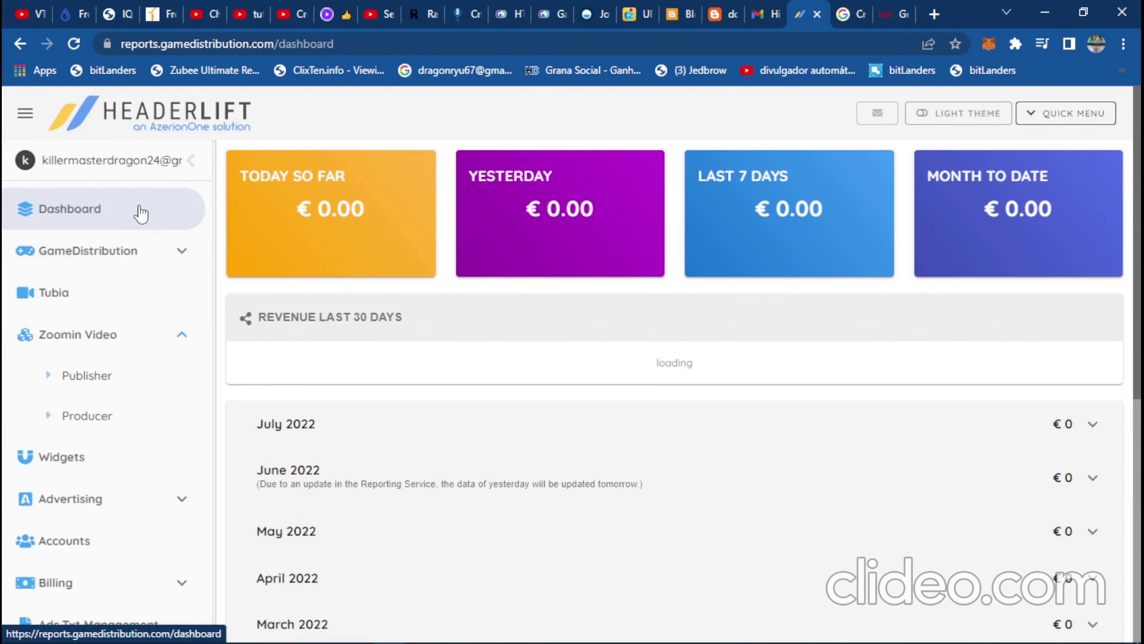
- View the Accounts page and check which report types the Advertising group contains
click(68, 549)
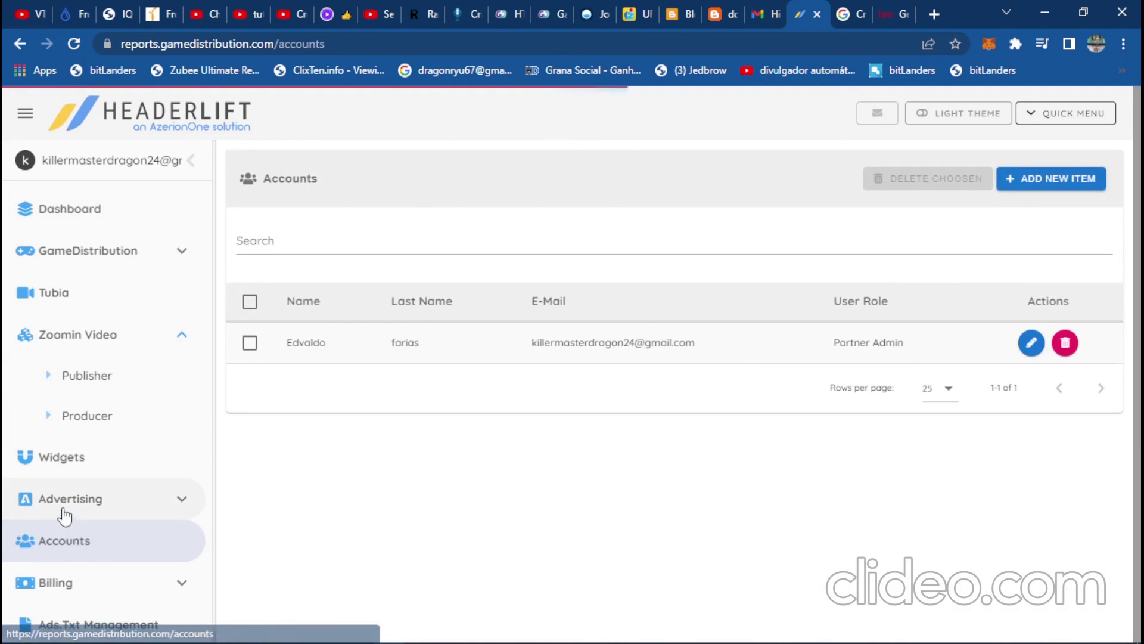
click(65, 512)
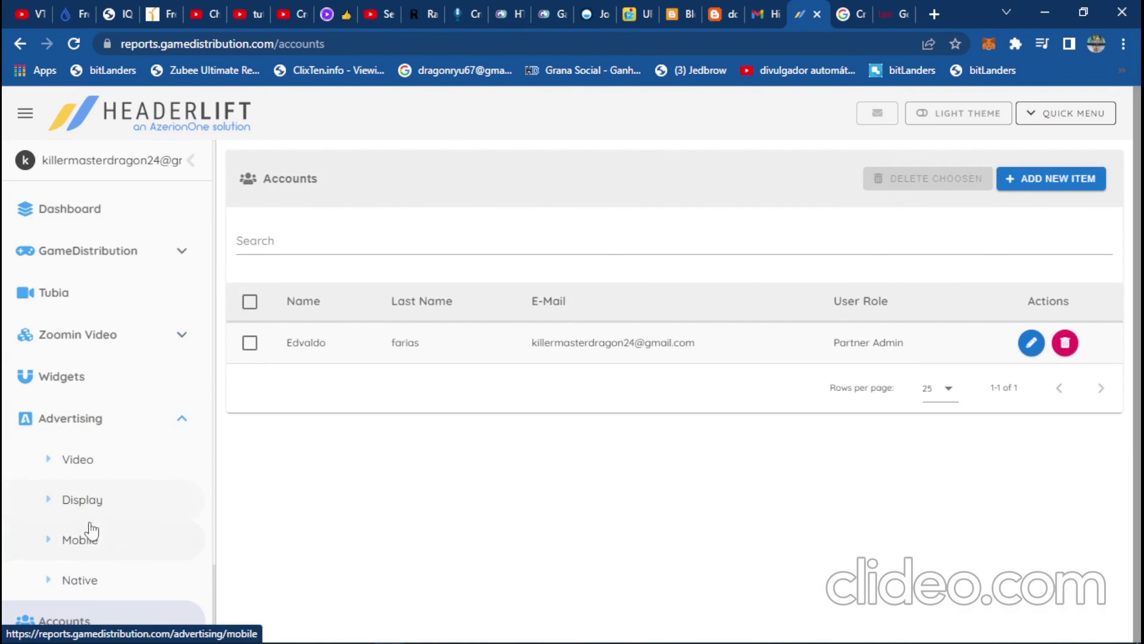
click(87, 424)
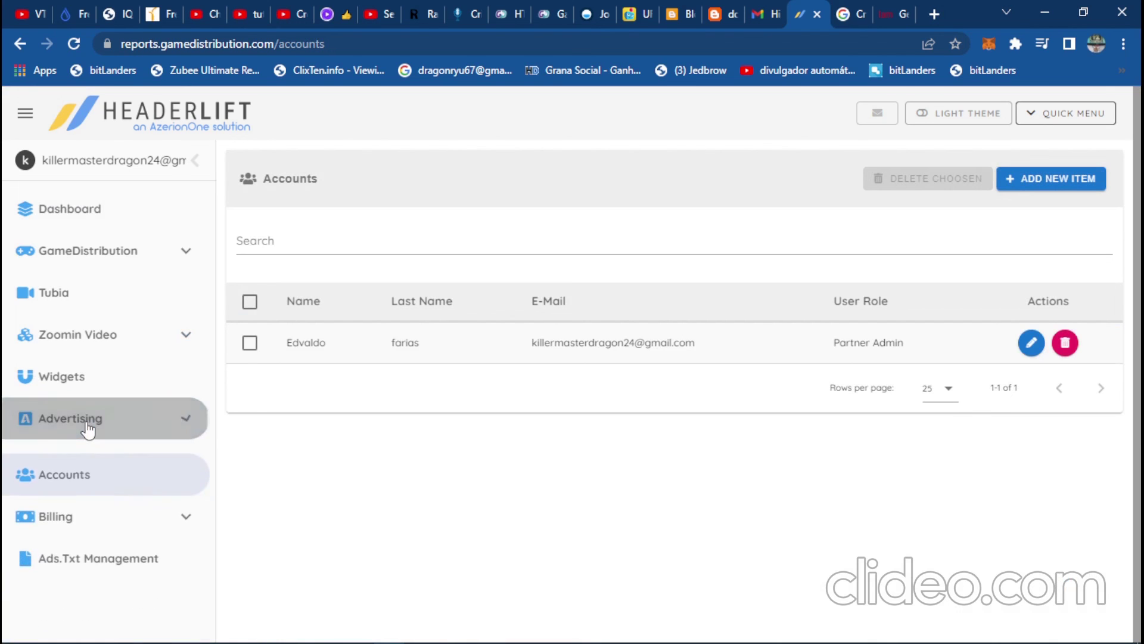
- Open the billing payment settings and set the PayPal payment currency to U.S. Dollar
click(55, 498)
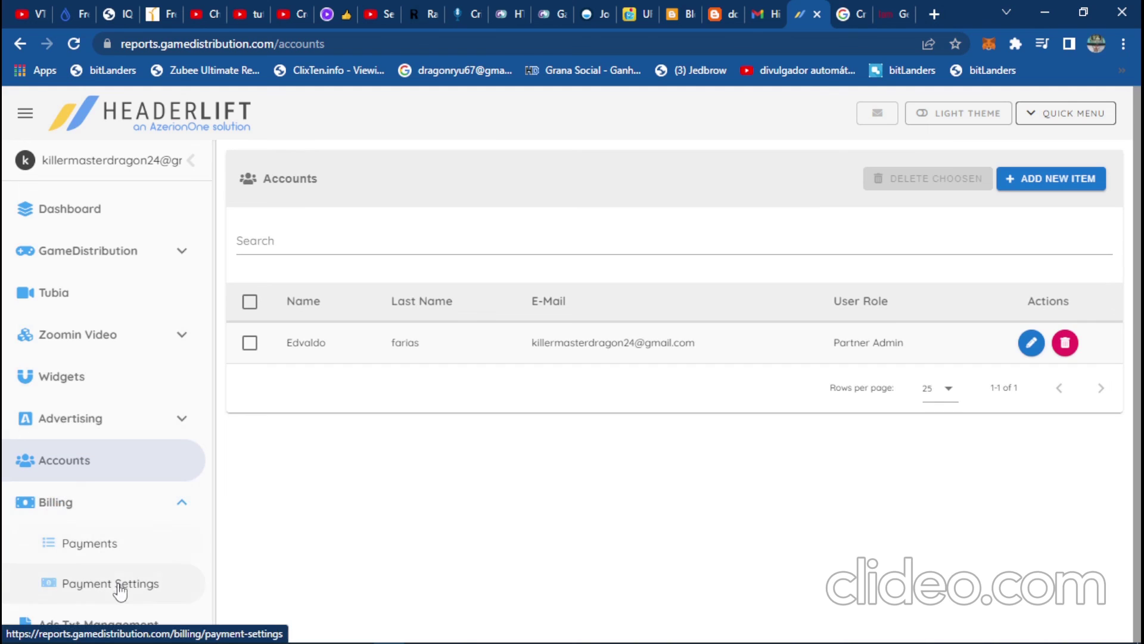
click(118, 584)
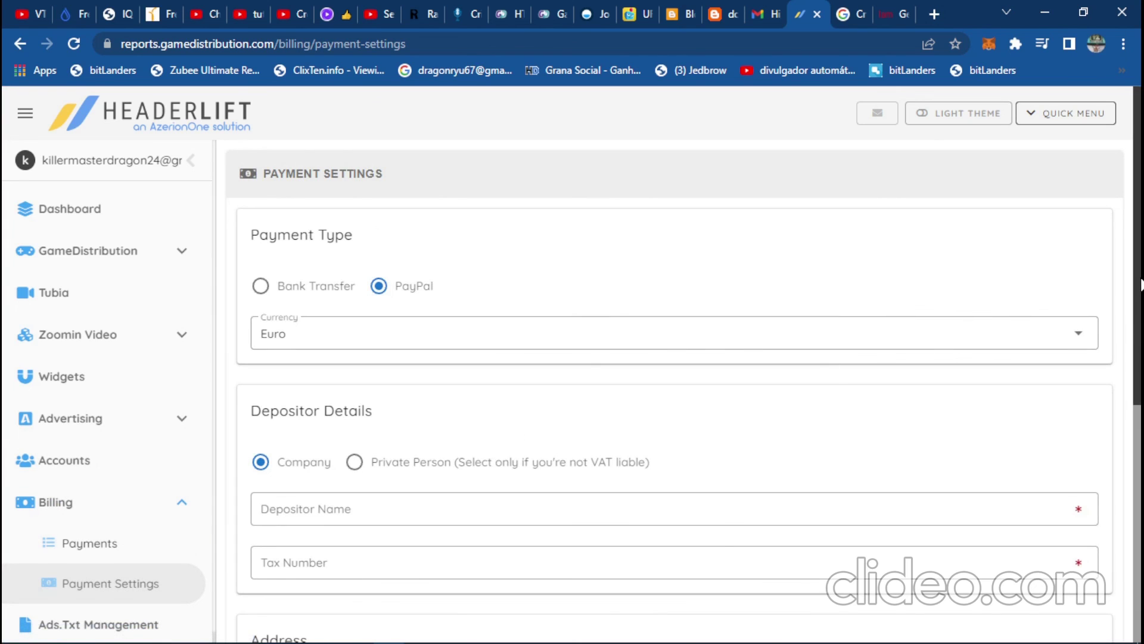
scroll(1141, 310, down, 1)
click(471, 302)
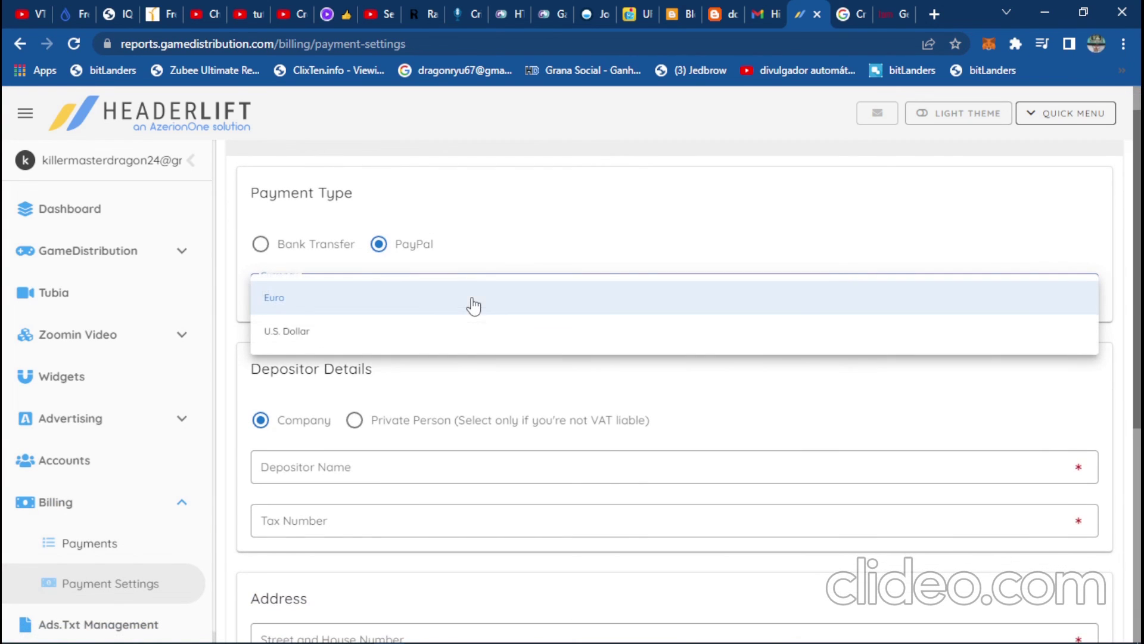
click(352, 332)
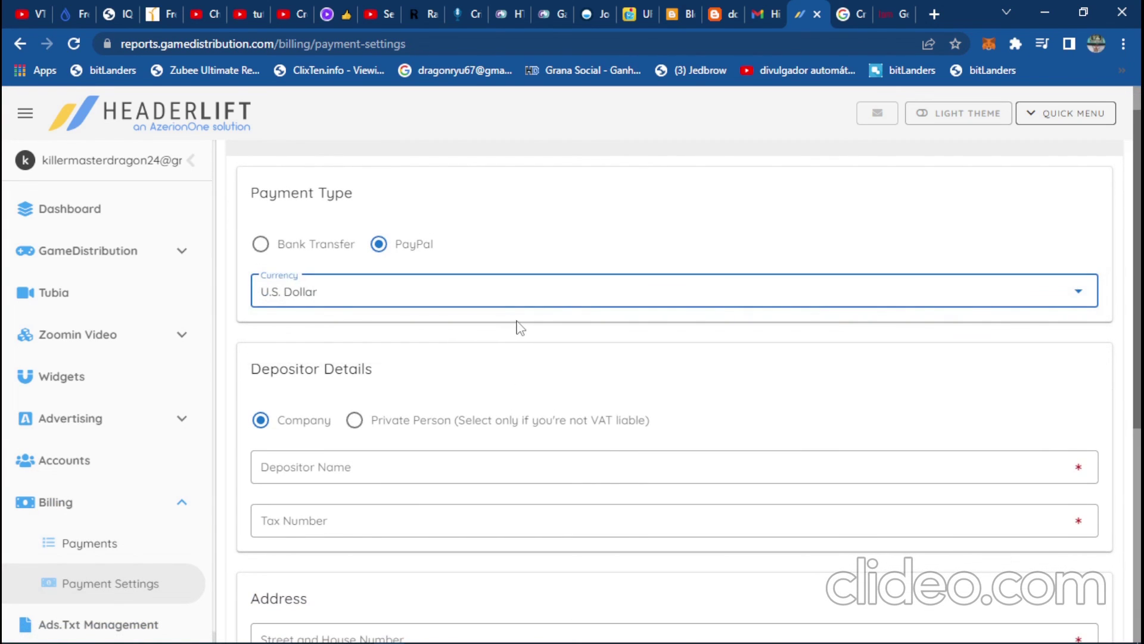